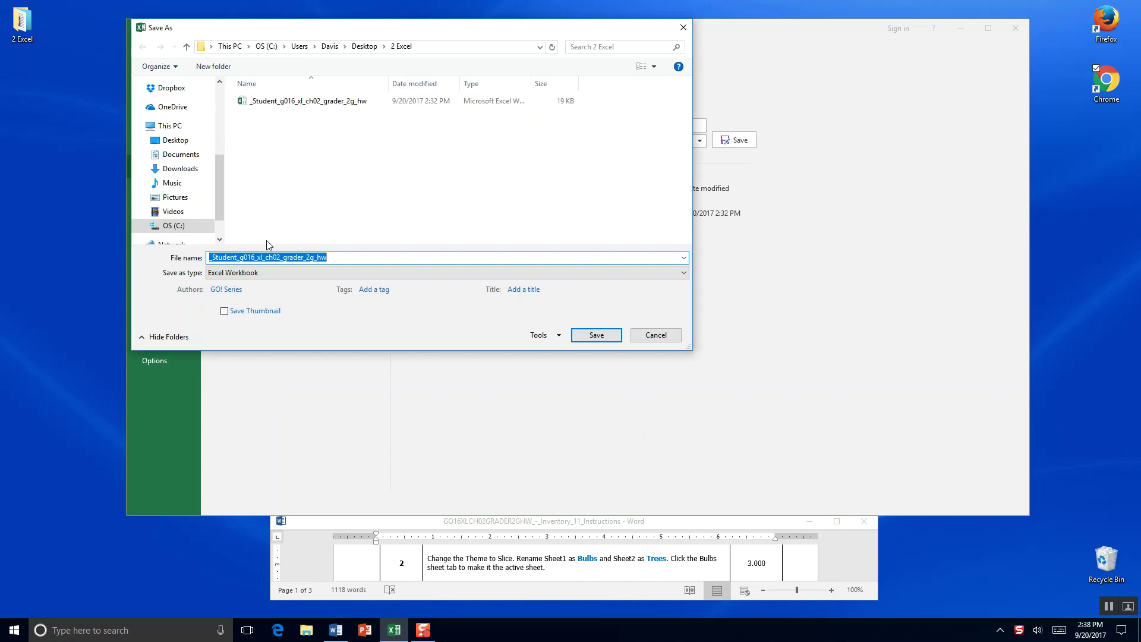
# Save the workbook under a new file name, replacing the leading "_Student" with 1 and the student's surname
pyautogui.click(237, 257)
pyautogui.hotkey('shift', 'Home')
pyautogui.write('1 LEWIS')
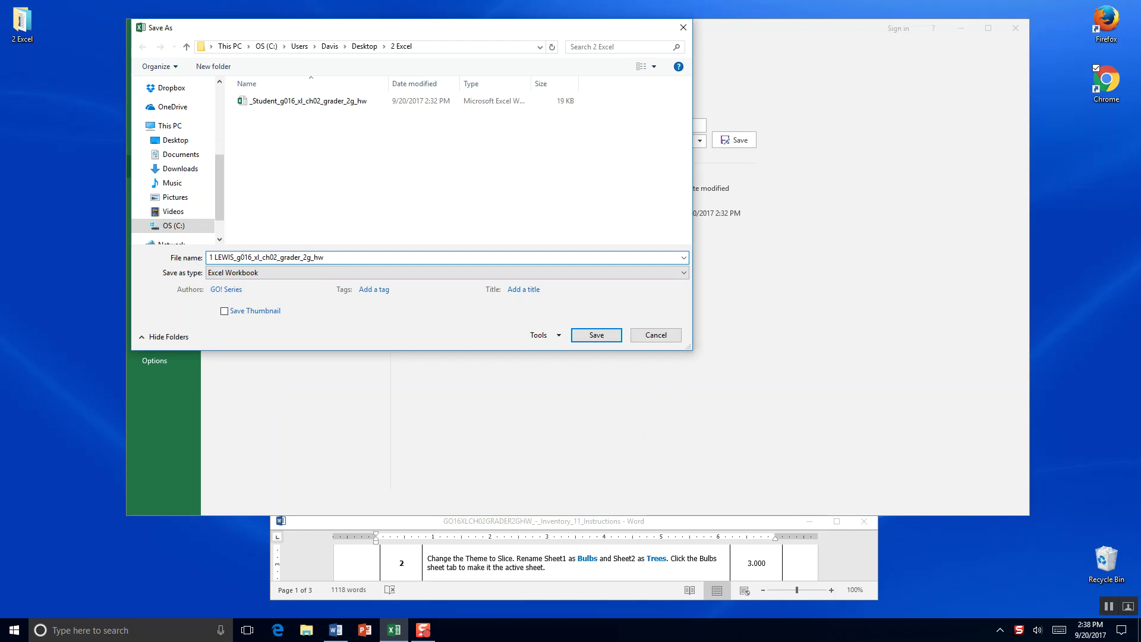
pyautogui.click(576, 335)
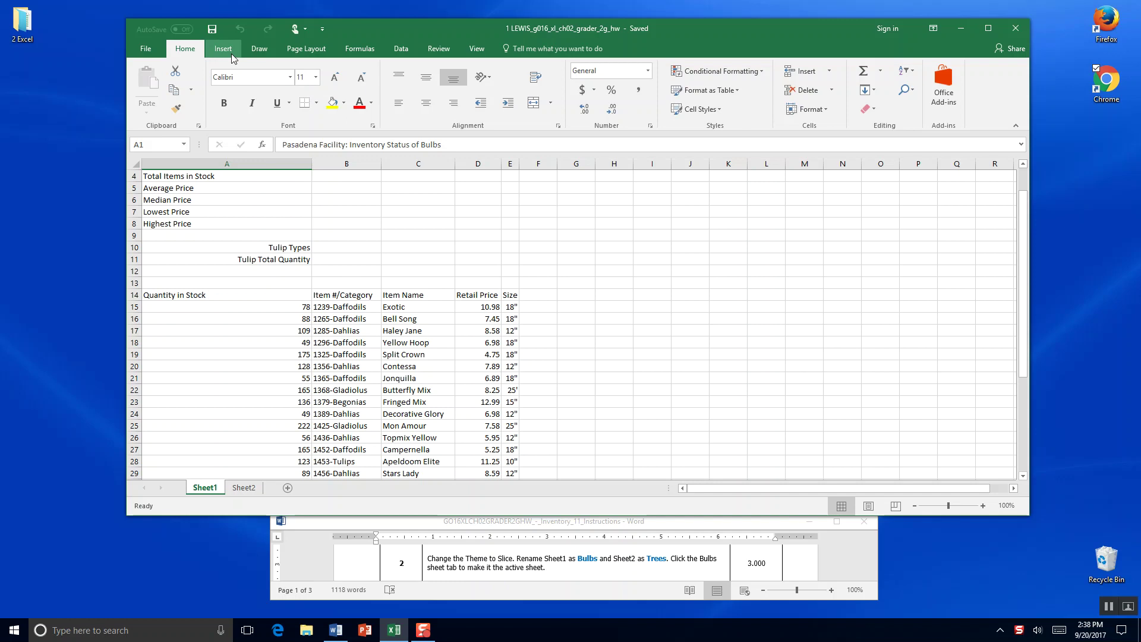
# Apply the Slice theme to the workbook
pyautogui.click(268, 186)
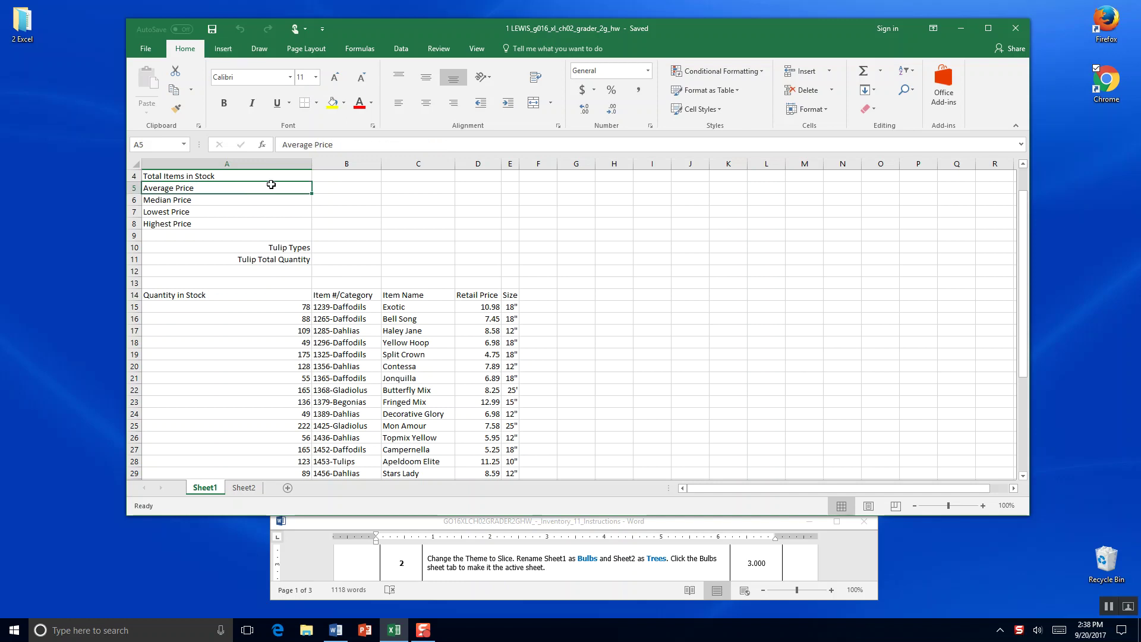
pyautogui.click(230, 51)
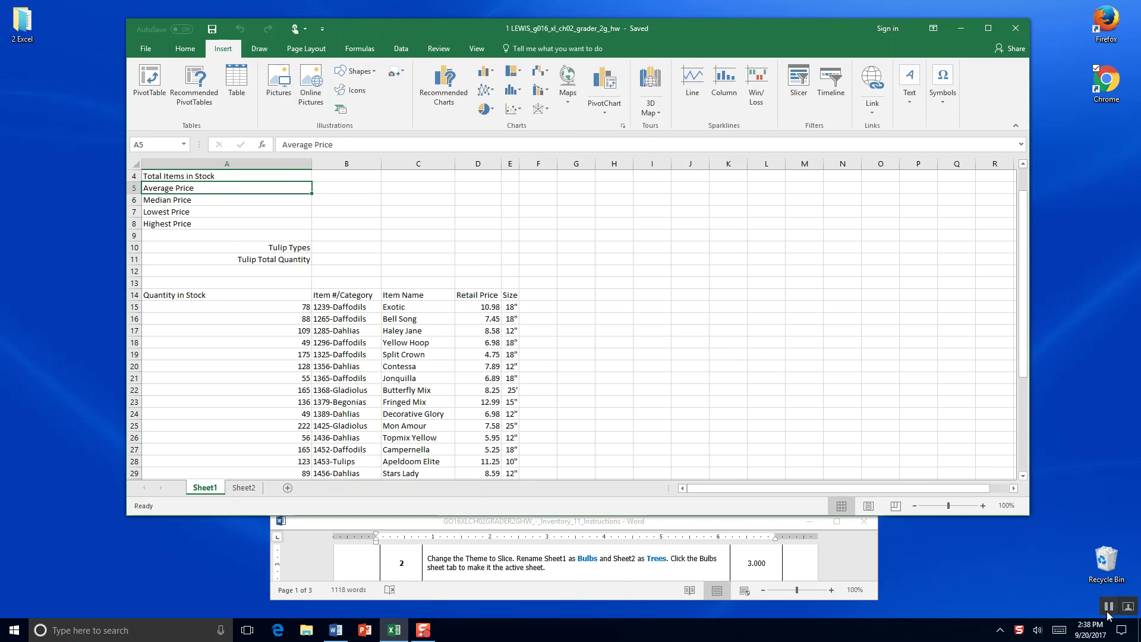
pyautogui.click(315, 56)
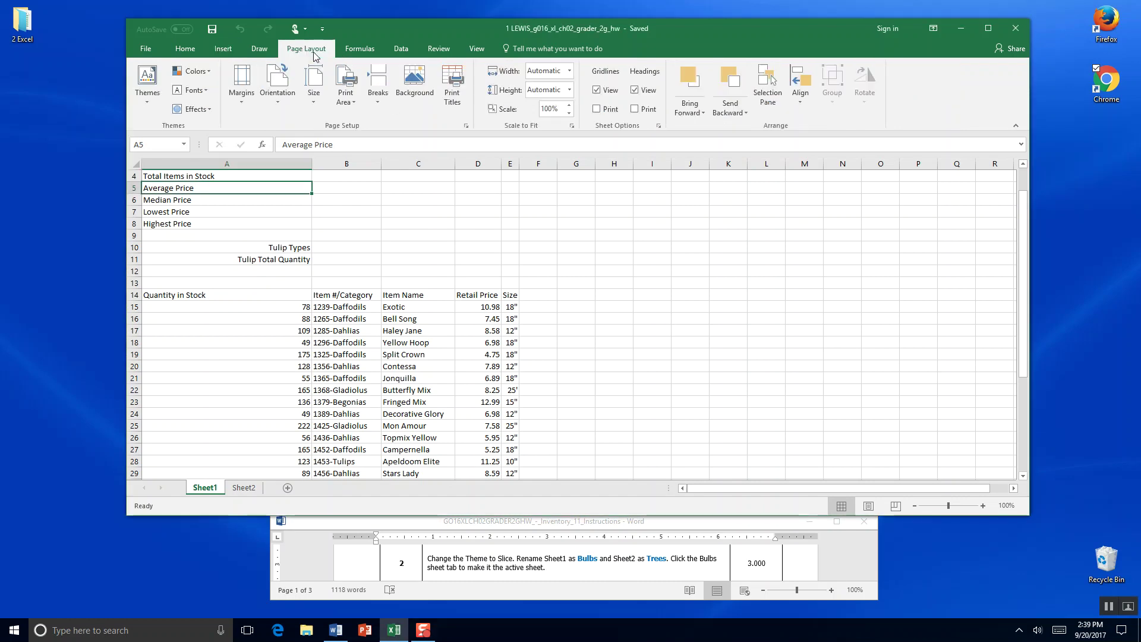
pyautogui.click(146, 102)
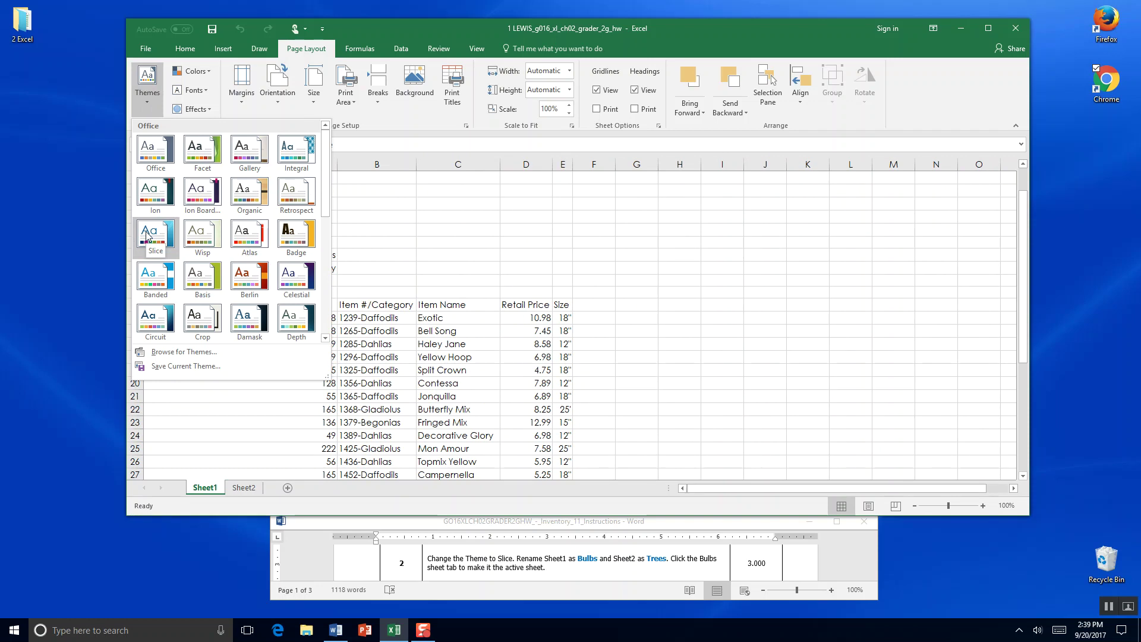
pyautogui.click(147, 235)
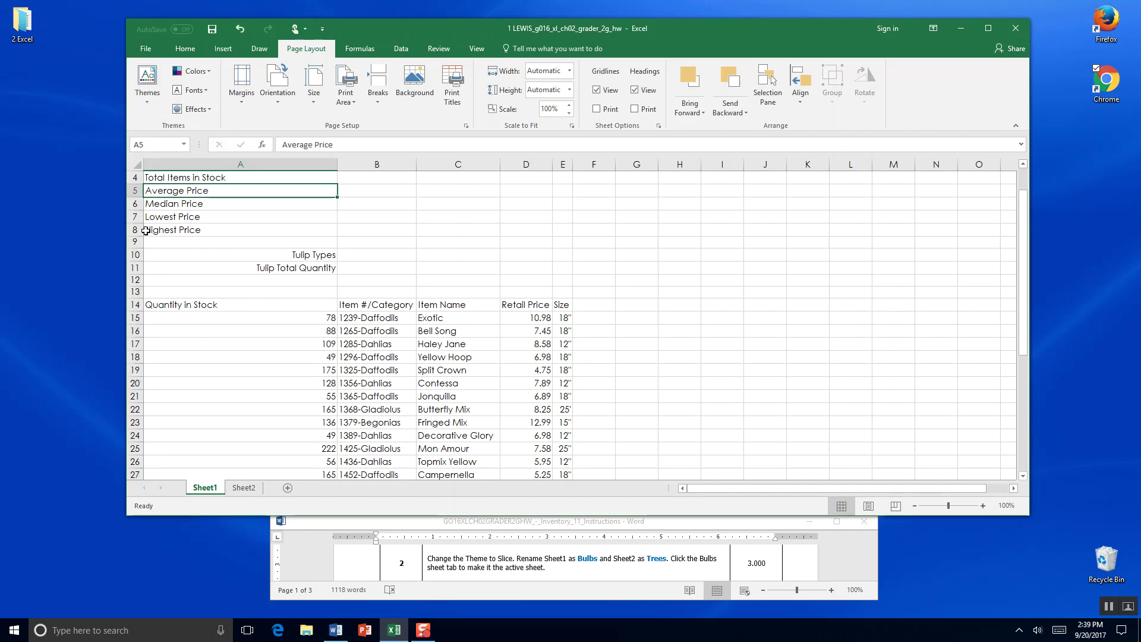
# Rename Sheet1 as Bulbs
pyautogui.rightClick(214, 490)
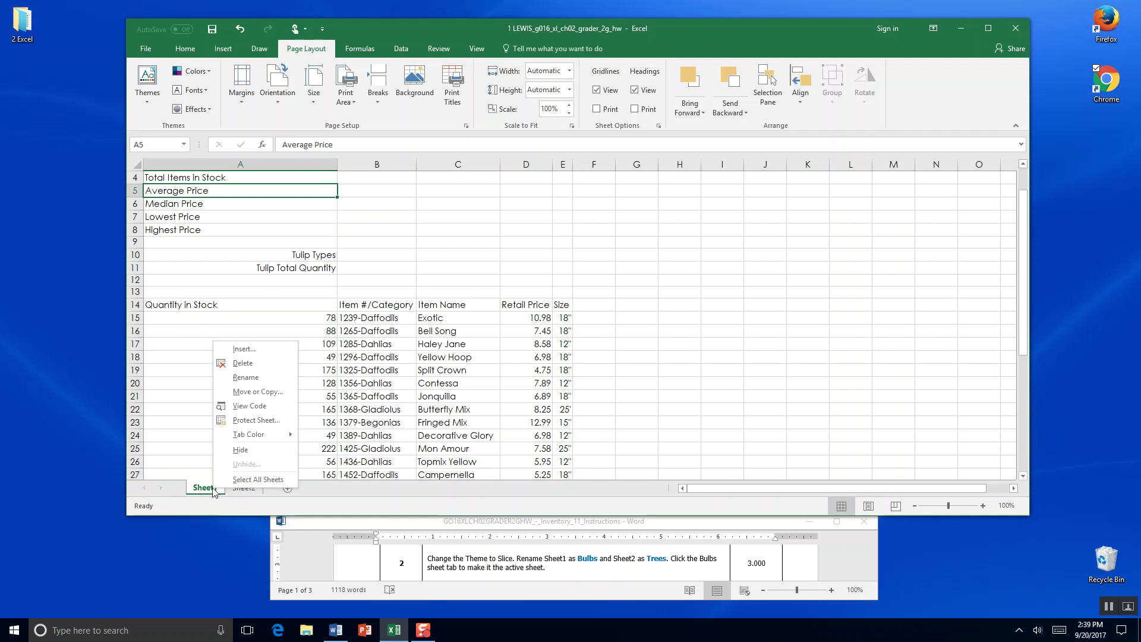
pyautogui.click(247, 377)
pyautogui.write('B')
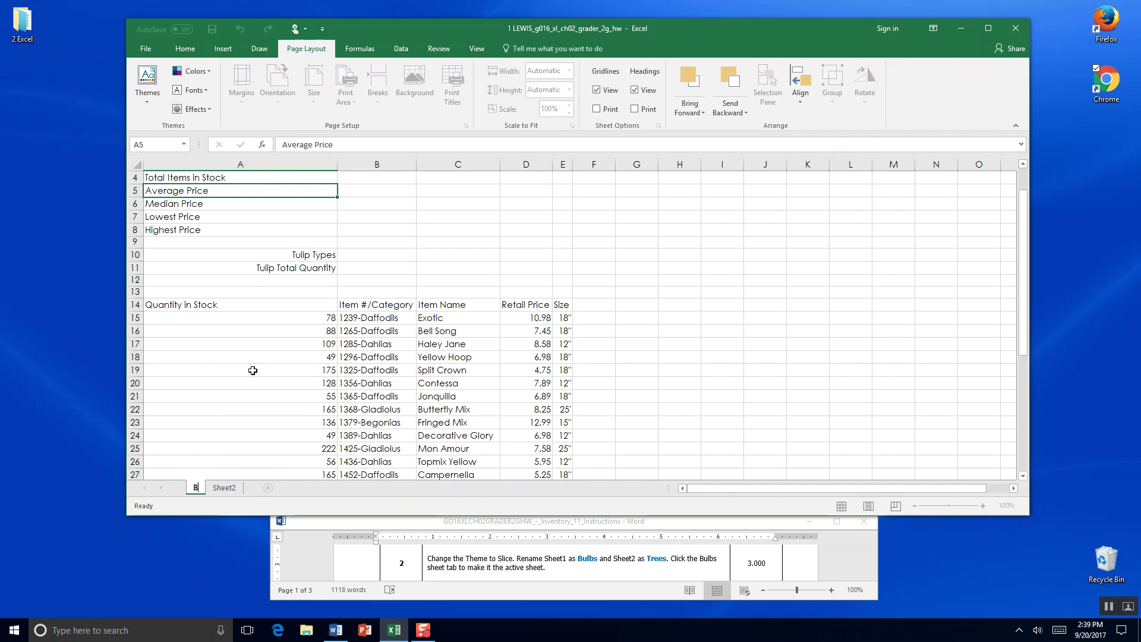
pyautogui.write('ulbs')
pyautogui.press('Return')
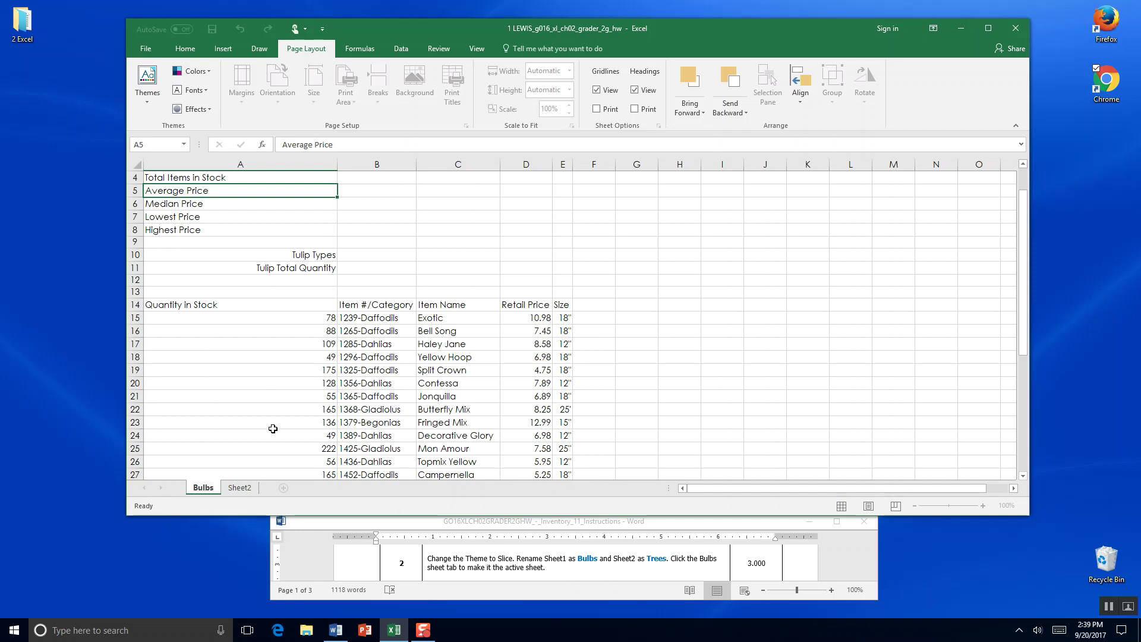
# Rename Sheet2 as Trees and make the Bulbs sheet active again
pyautogui.click(241, 488)
pyautogui.click(202, 489)
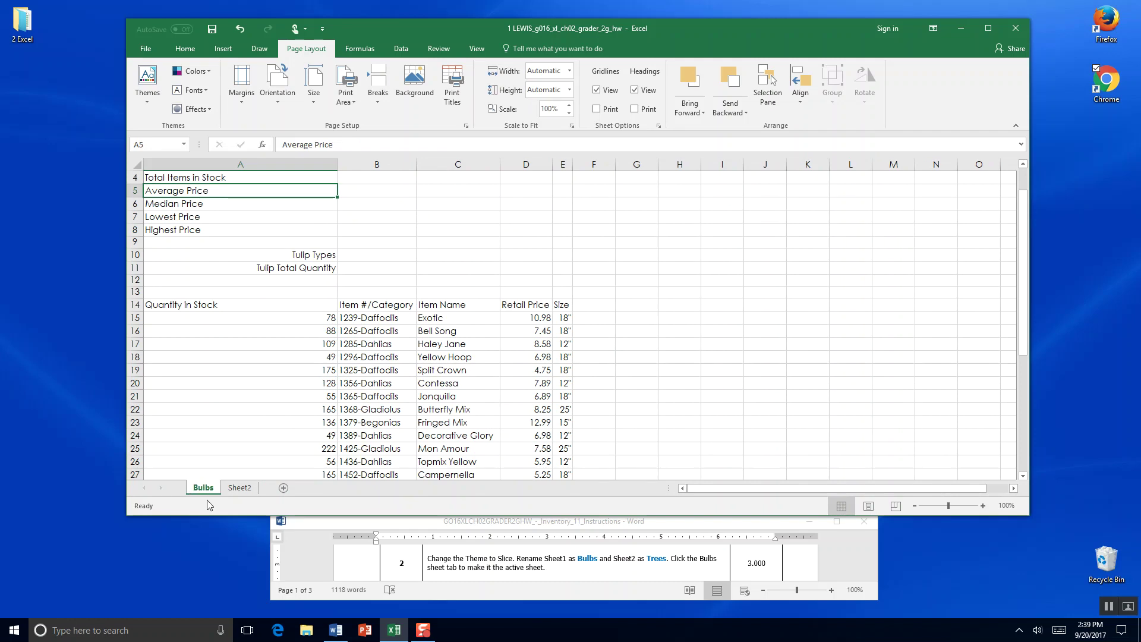
pyautogui.click(233, 490)
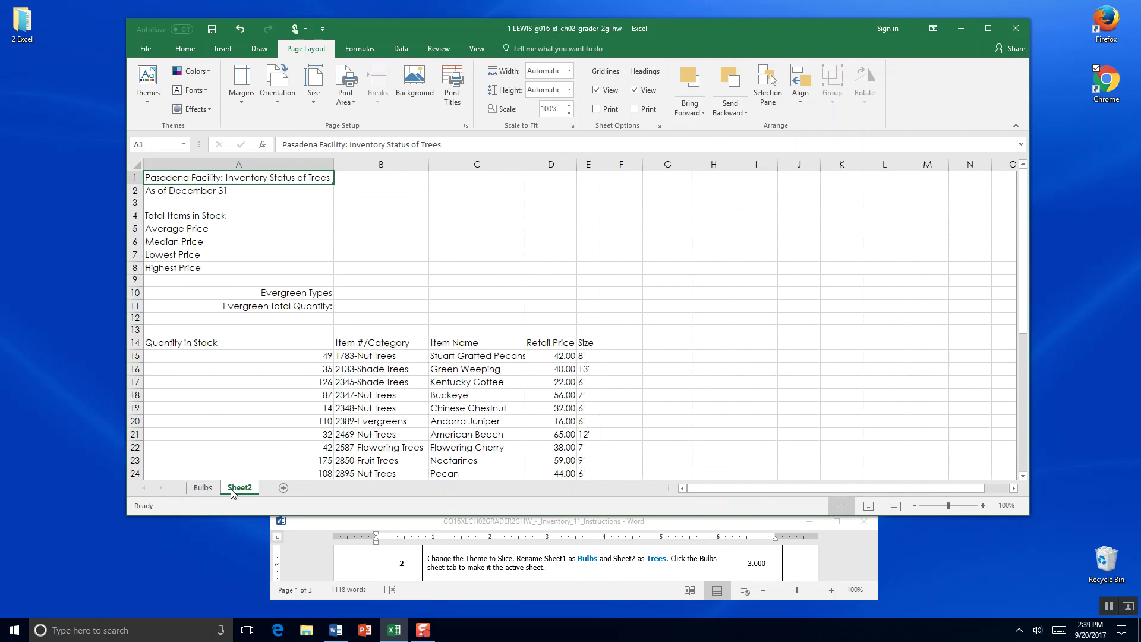
pyautogui.rightClick(234, 490)
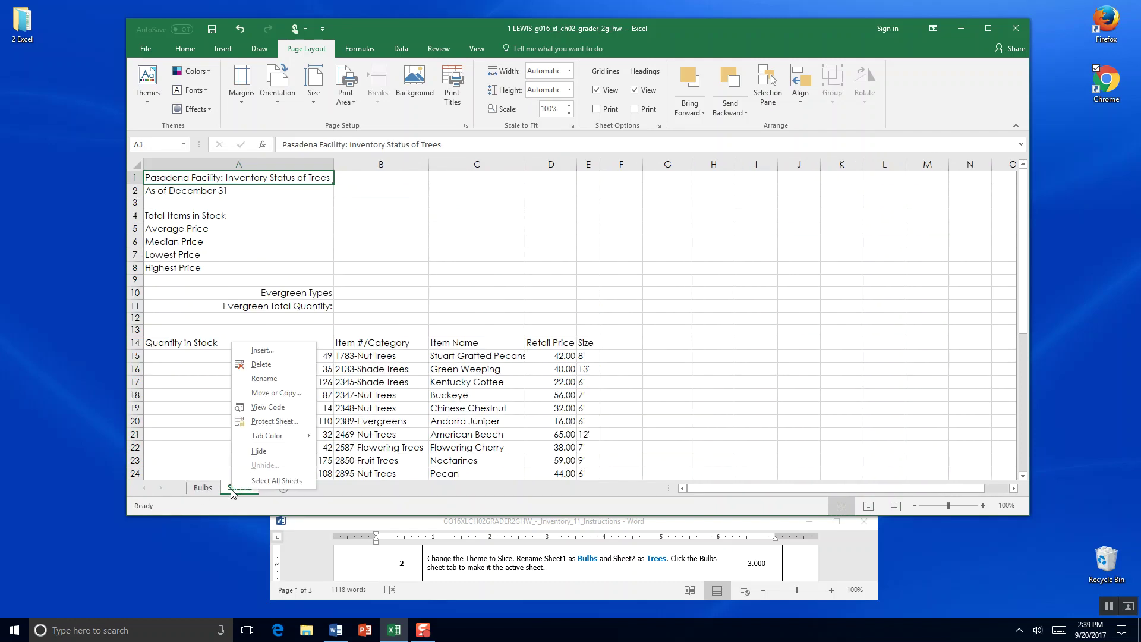
pyautogui.click(271, 378)
pyautogui.write('Trees')
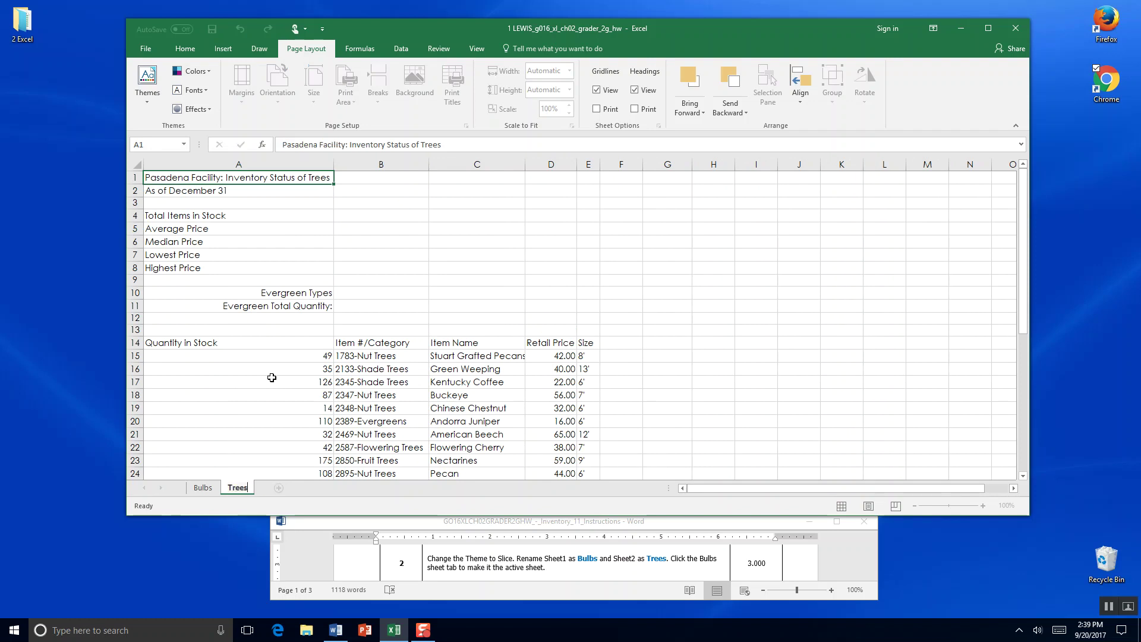
pyautogui.click(377, 494)
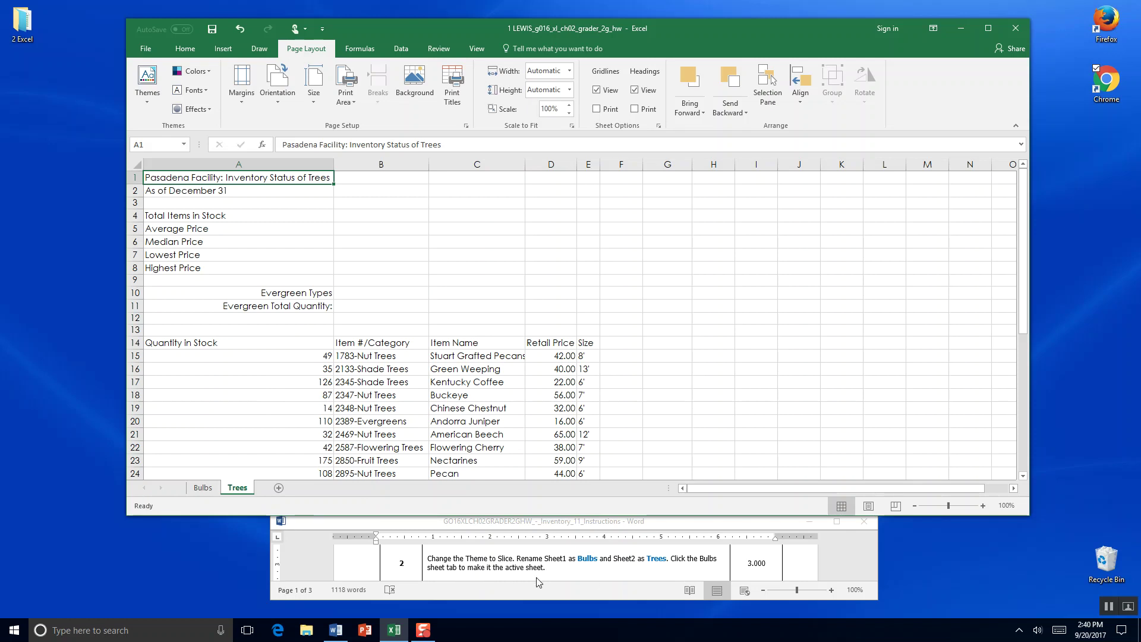
pyautogui.click(205, 491)
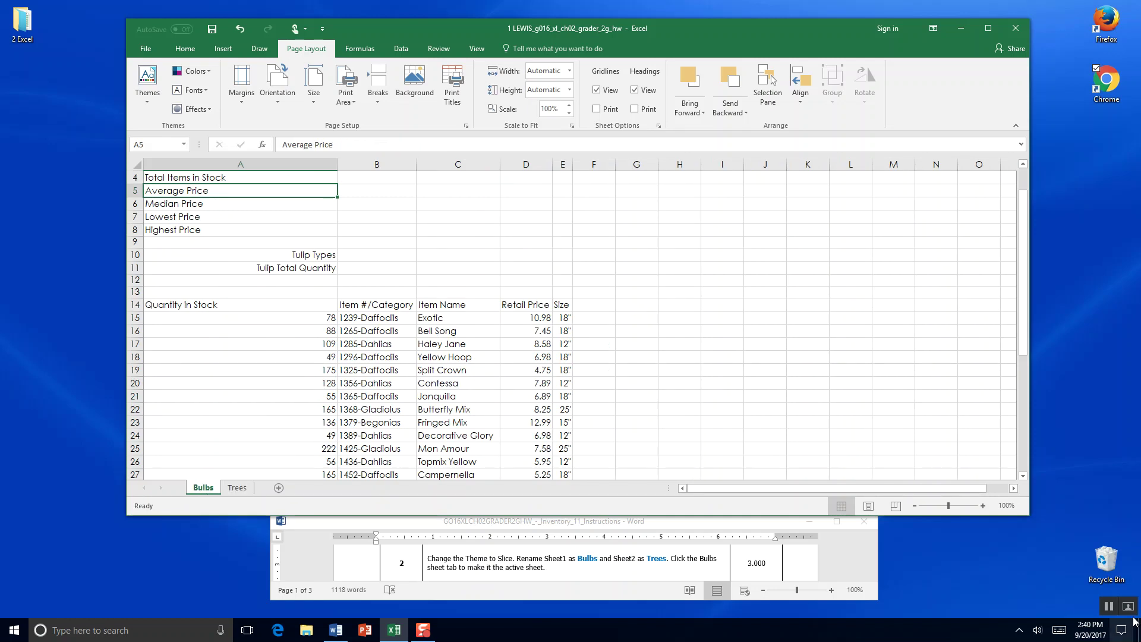
# Check instruction 3 in the Word document and insert two blank columns to the right of column B on the Bulbs sheet
pyautogui.click(831, 595)
pyautogui.scroll(-1, 830, 594)
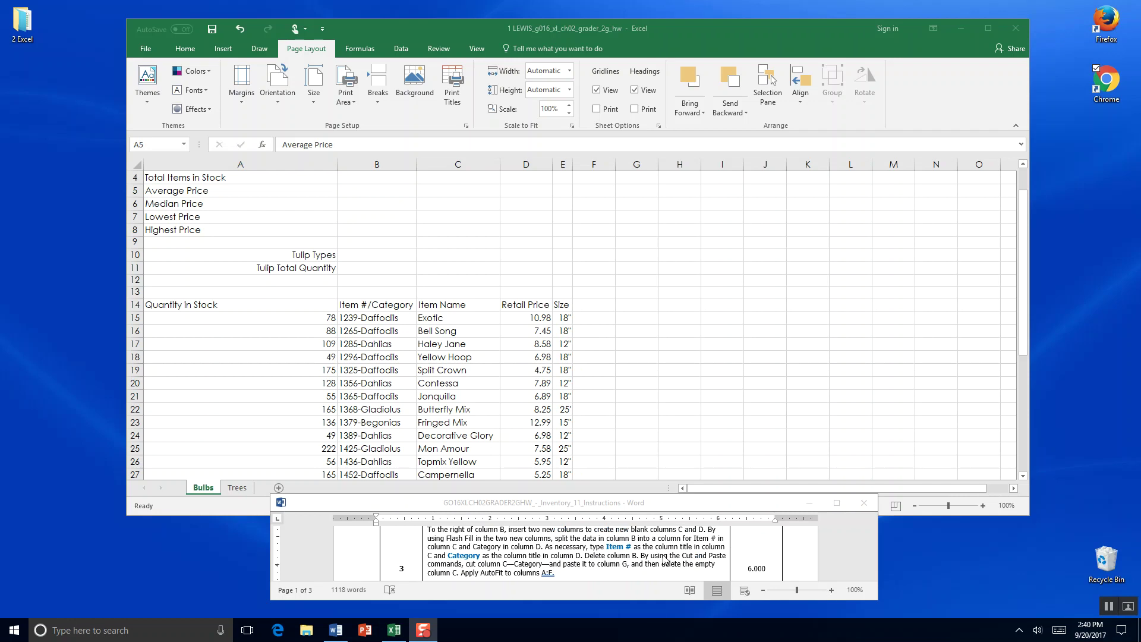
pyautogui.click(471, 173)
pyautogui.click(478, 167)
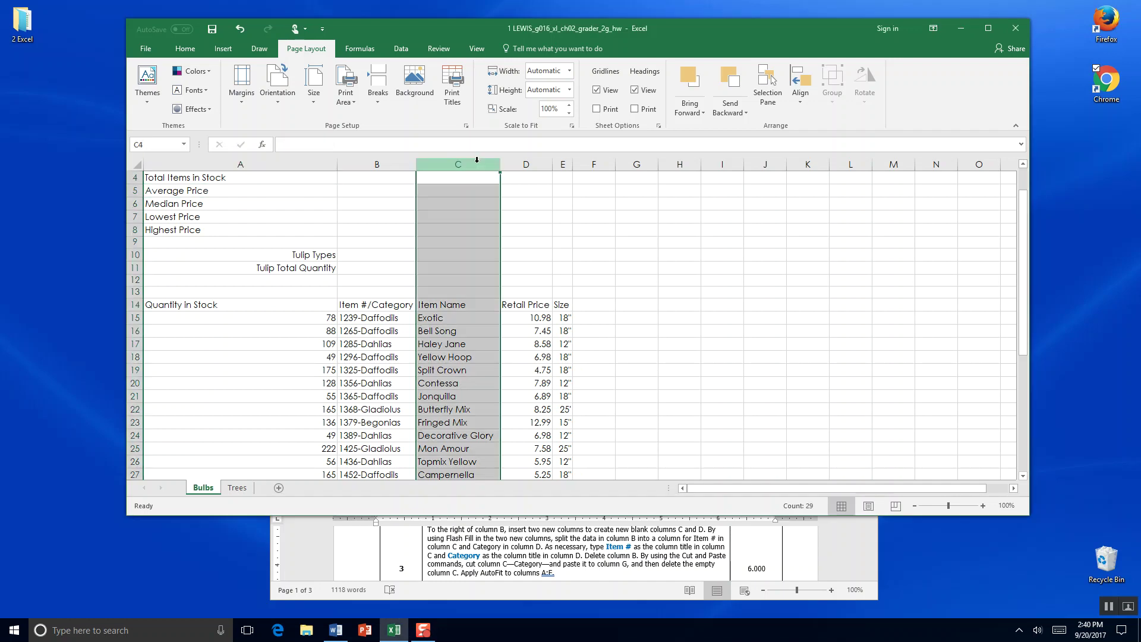
pyautogui.rightClick(482, 166)
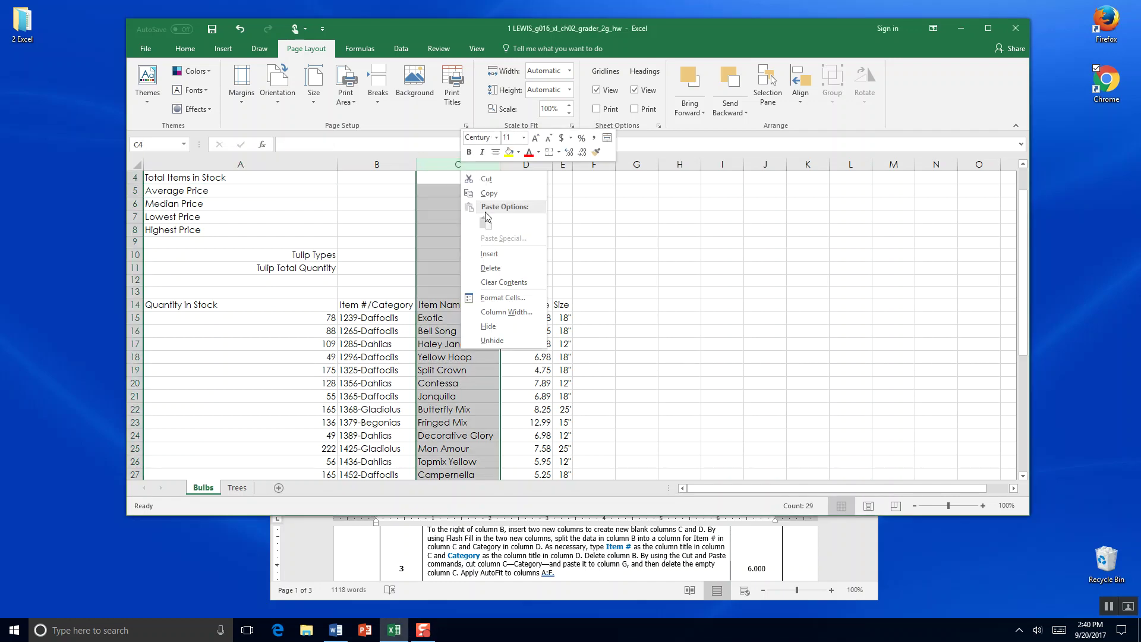
pyautogui.click(489, 254)
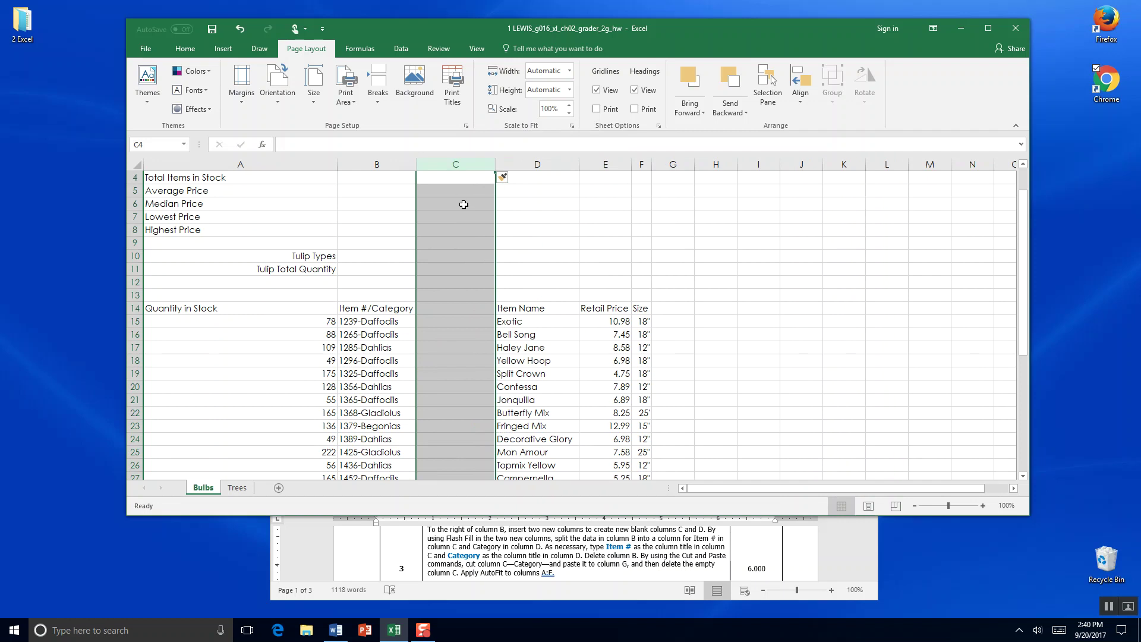
pyautogui.rightClick(470, 162)
pyautogui.click(491, 246)
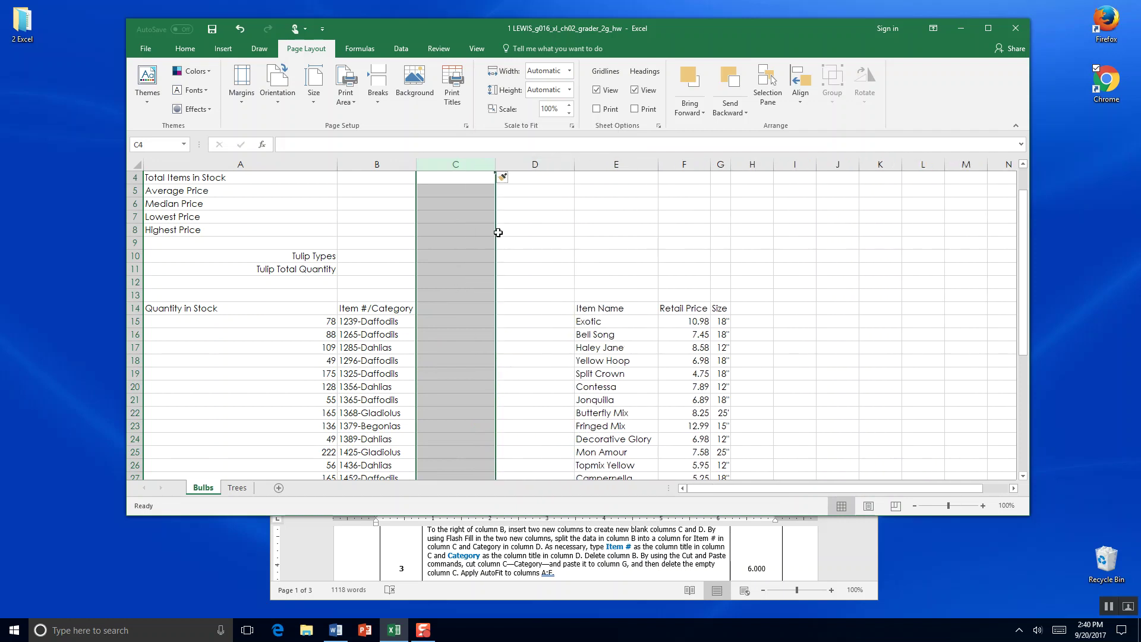
pyautogui.click(519, 161)
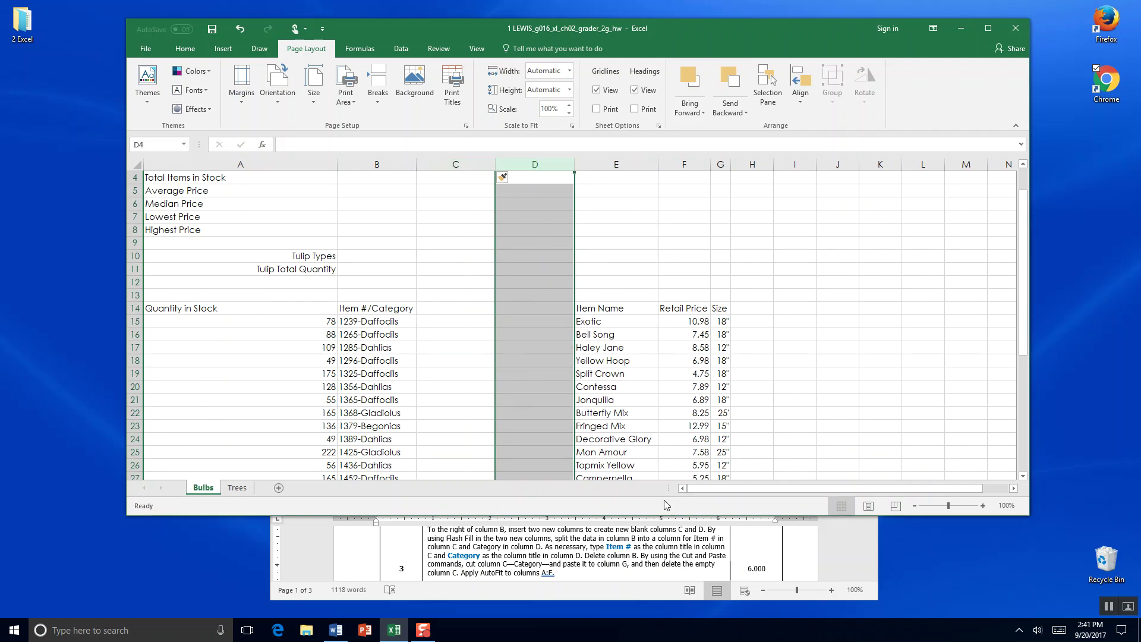
# In the Word instructions, break the text of step 3 into separate paragraphs before "By using Flash Fill" and "As necessary"
pyautogui.click(708, 531)
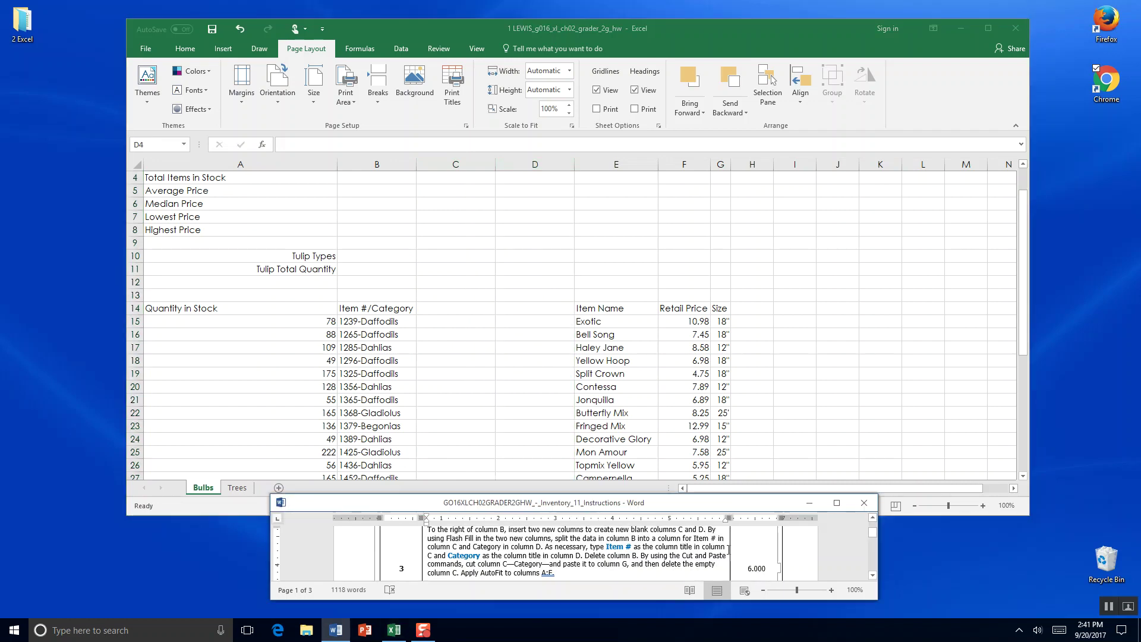
pyautogui.press('Return')
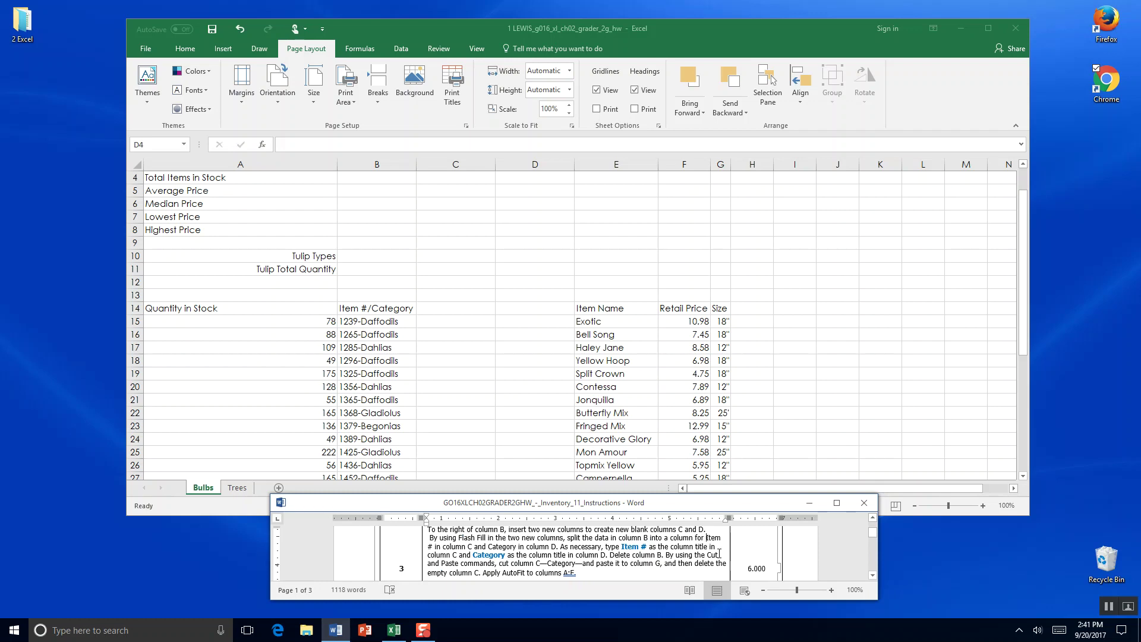
pyautogui.press('Return')
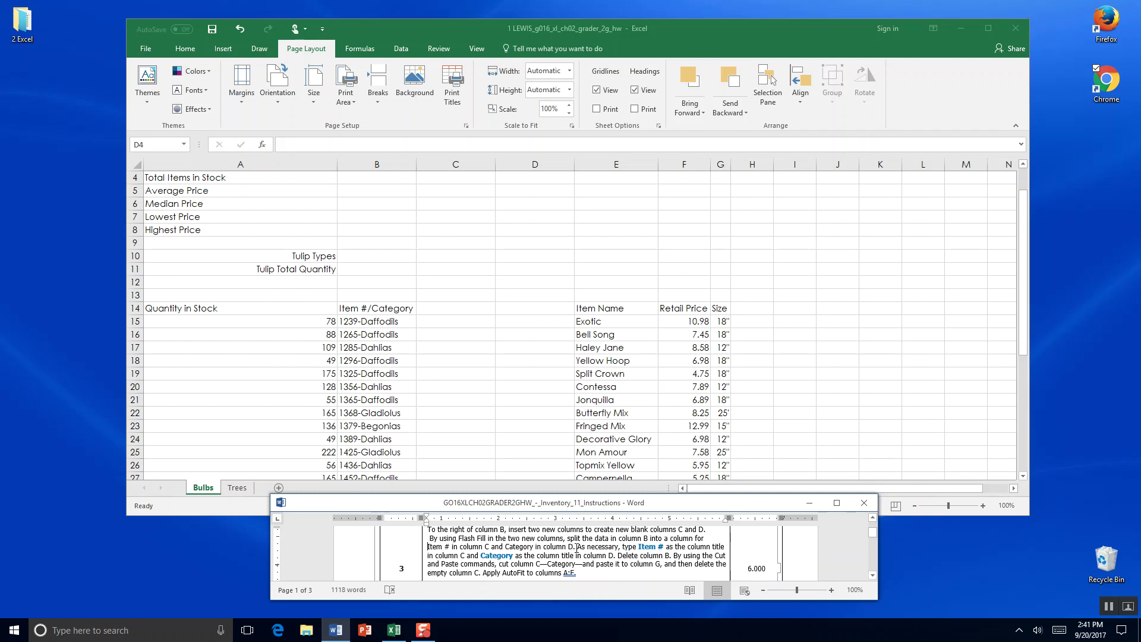
pyautogui.press('Return')
pyautogui.press('Return')
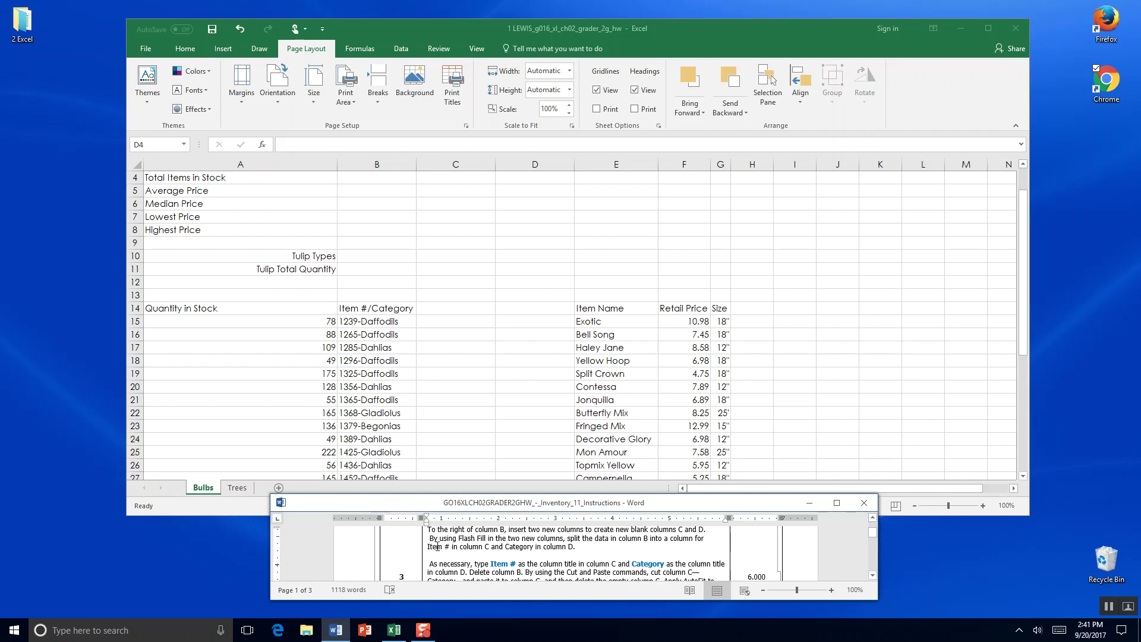
# Highlight the Flash Fill sentence of step 3 in yellow in the instructions
pyautogui.moveTo(594, 550); pyautogui.dragTo(424, 543)
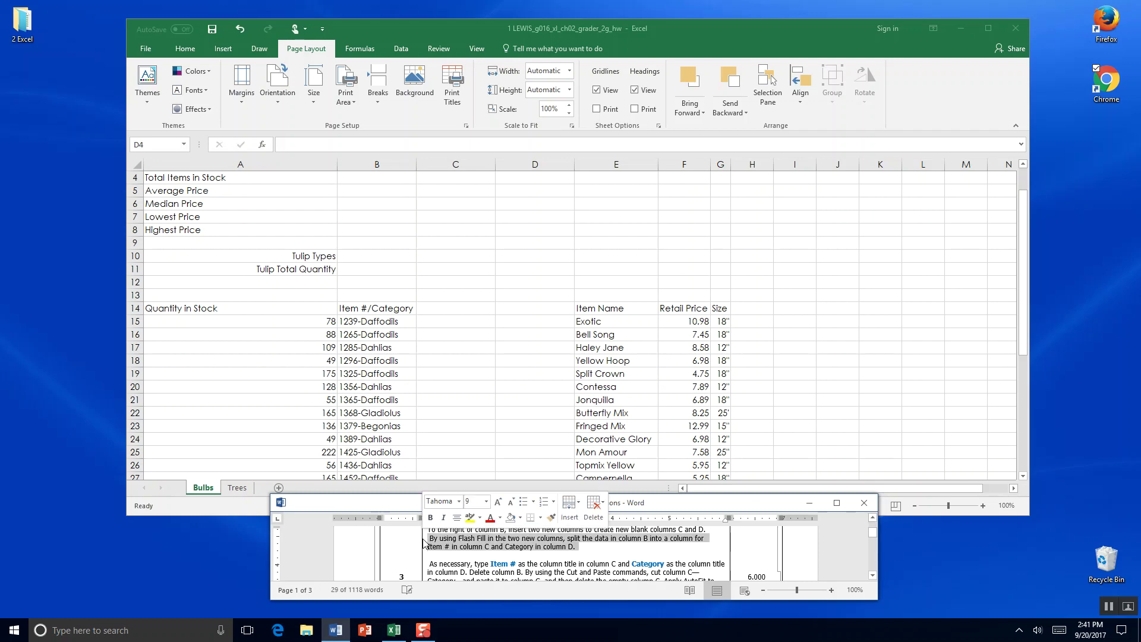
pyautogui.click(470, 517)
pyautogui.click(716, 533)
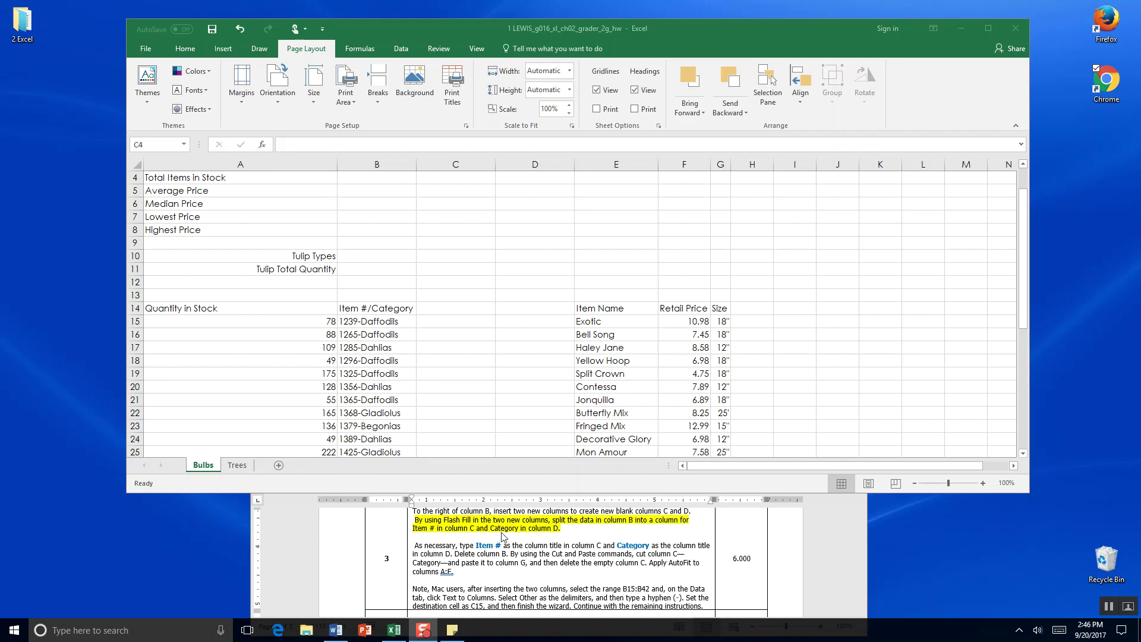
# Make the words "Flash Fill in" bold within the highlighted sentence of the instructions
pyautogui.click(471, 519)
pyautogui.moveTo(475, 520); pyautogui.dragTo(445, 521)
pyautogui.click(450, 501)
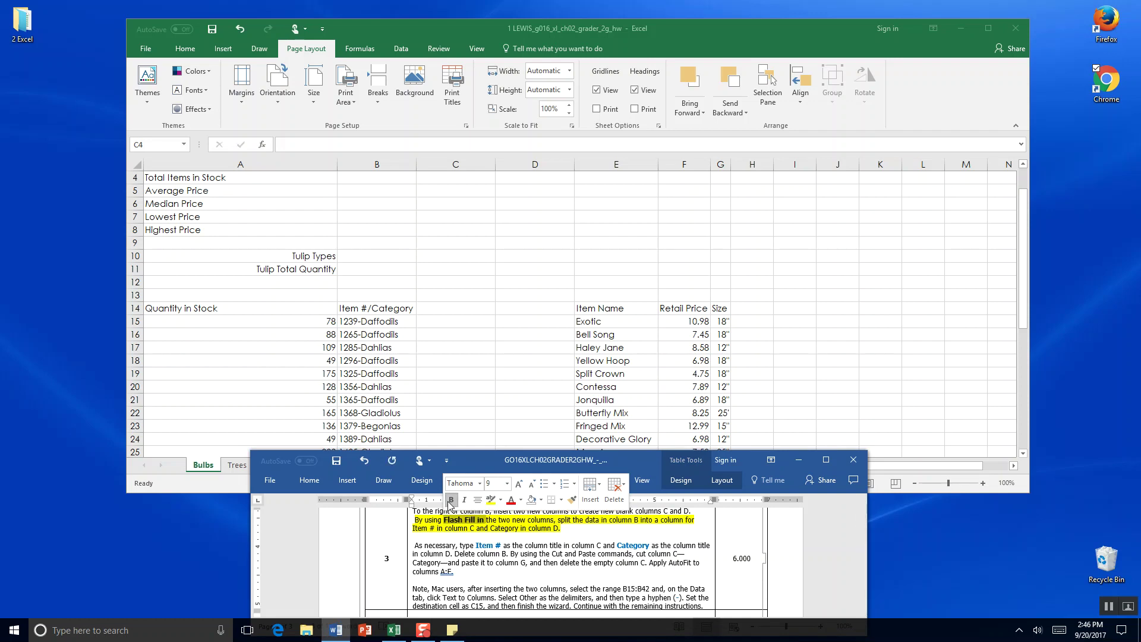
pyautogui.click(501, 543)
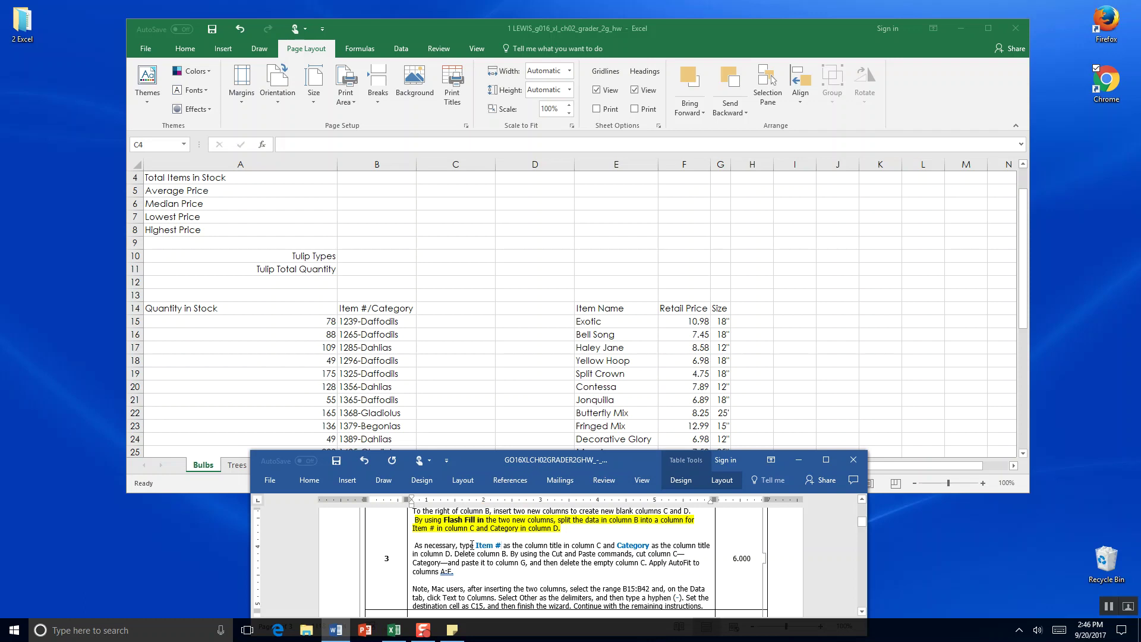
# Switch to the Excel workbook and enter the column titles Item # in C14 and Category in D14 on the Bulbs sheet
pyautogui.moveTo(460, 545); pyautogui.dragTo(503, 547)
pyautogui.click(452, 305)
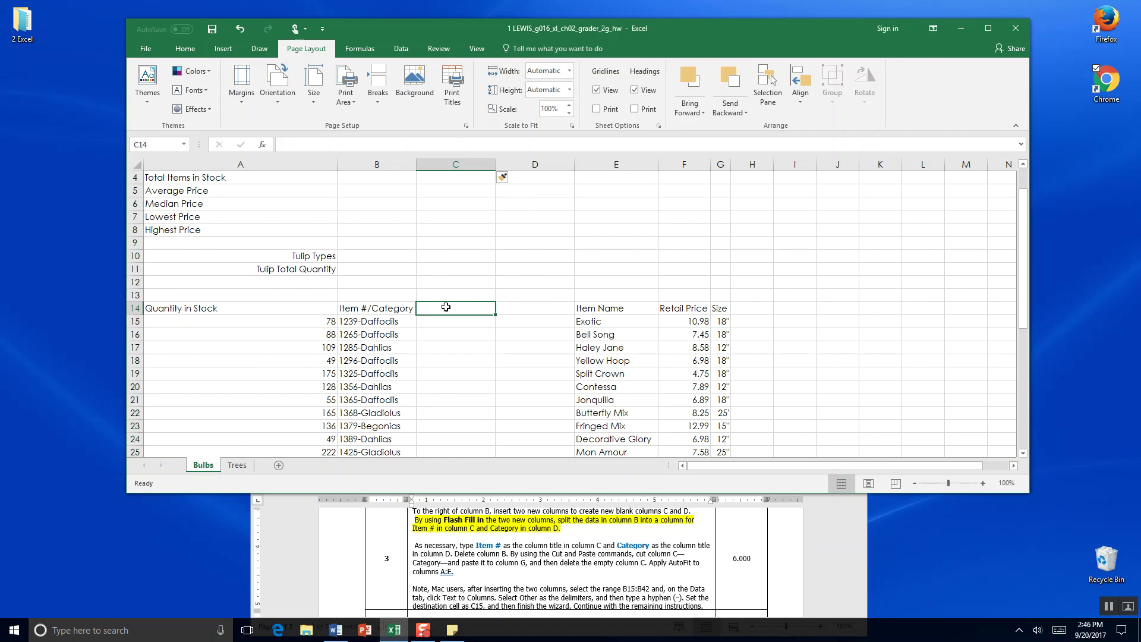
pyautogui.write('Item')
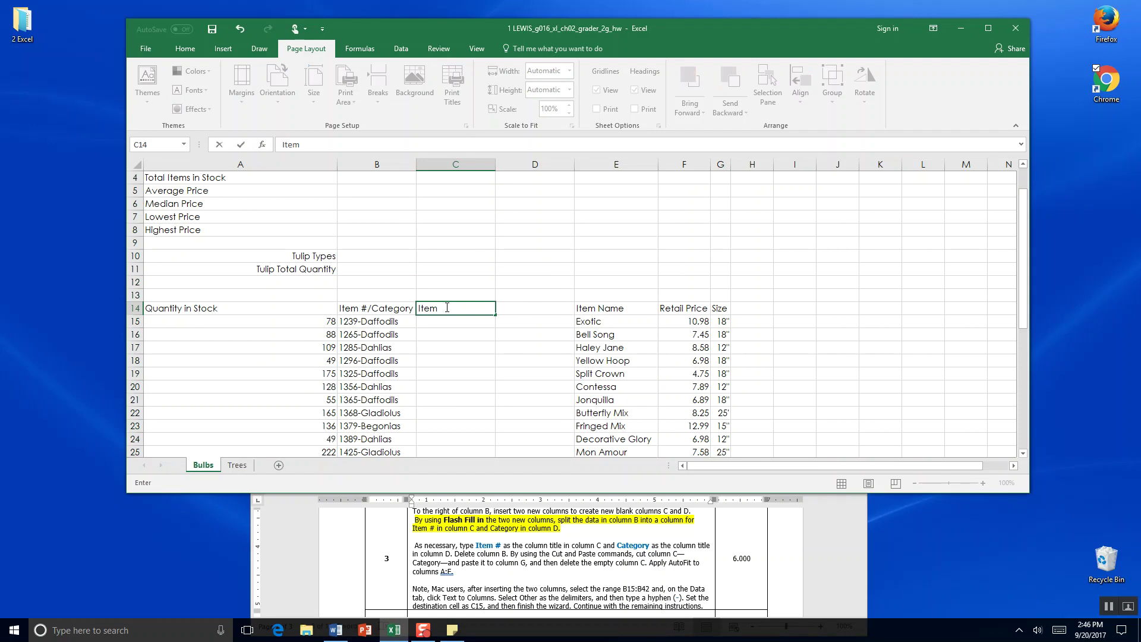
pyautogui.write(' #')
pyautogui.click(542, 308)
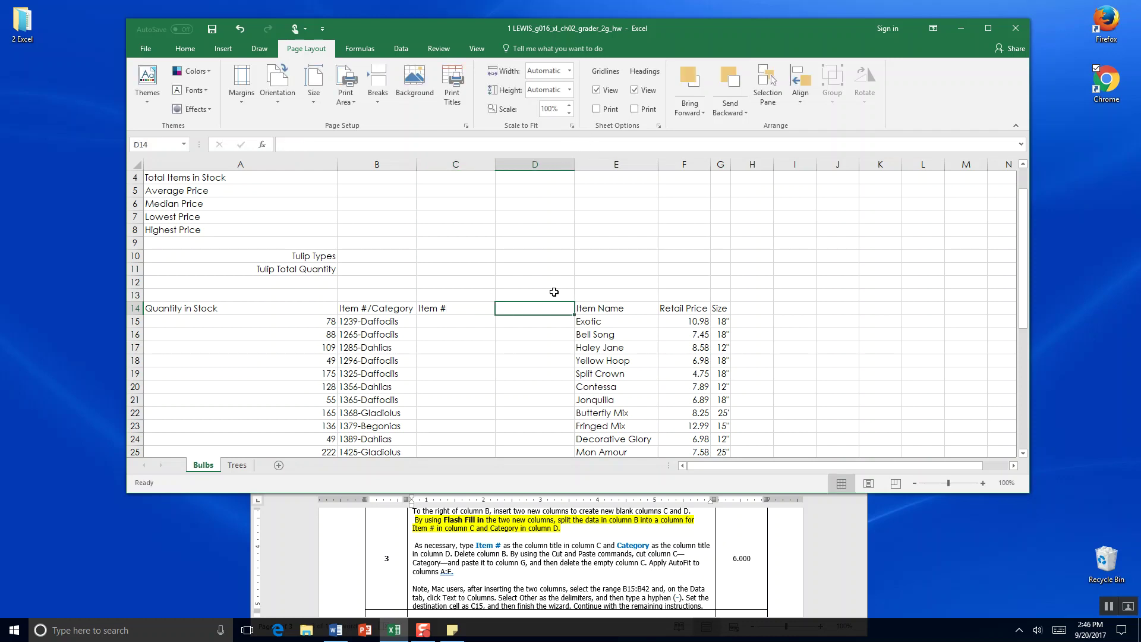
pyautogui.write('Categ')
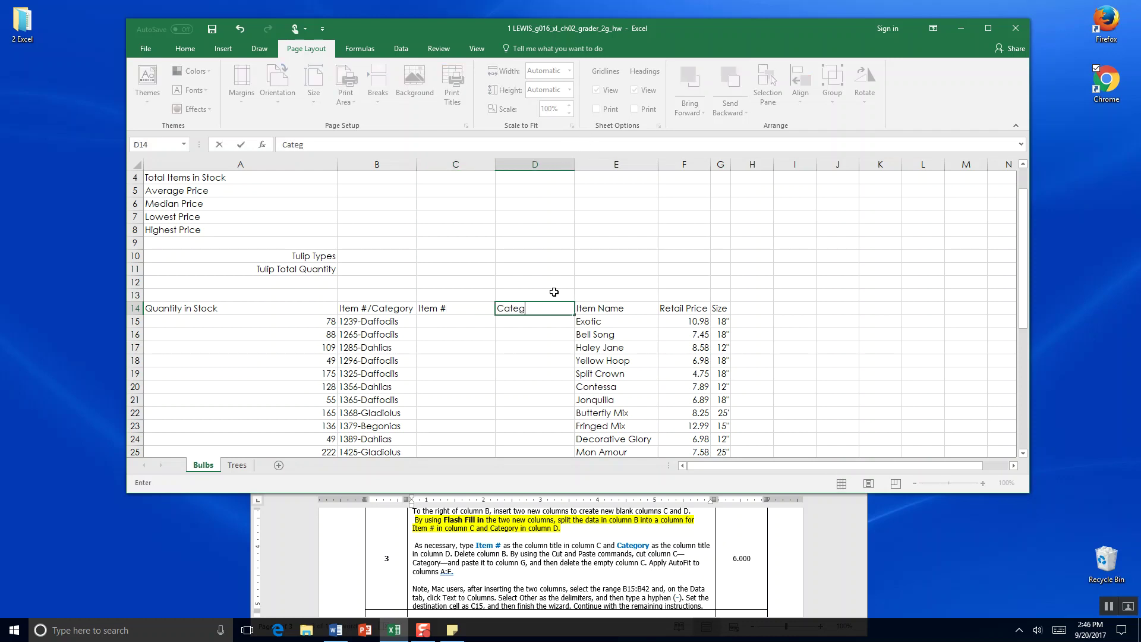
pyautogui.write('ory')
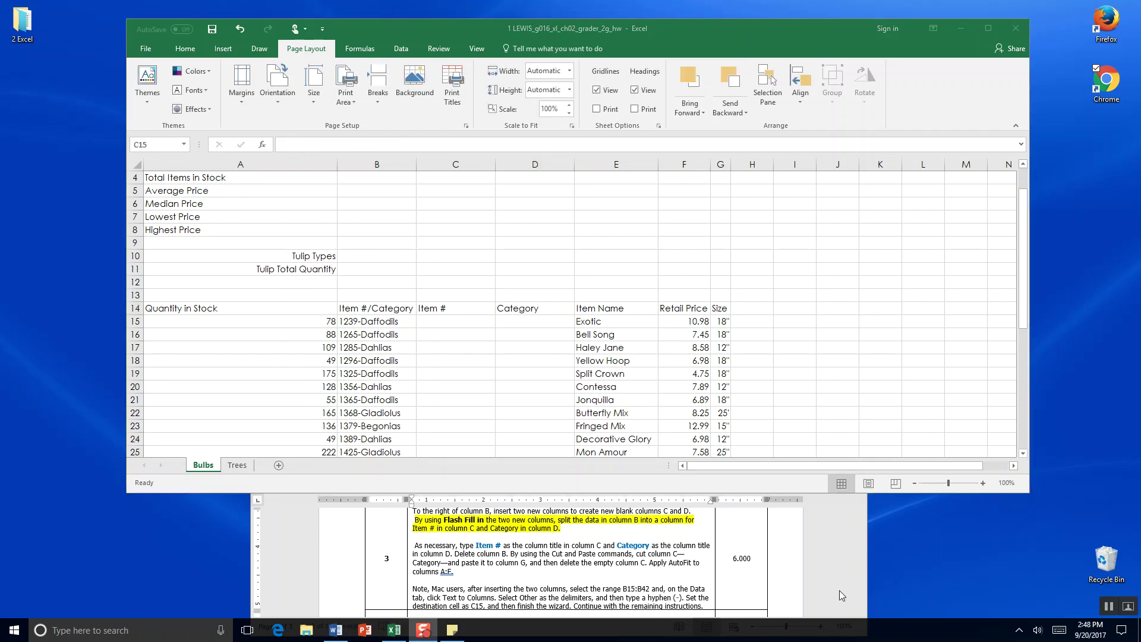
# Enter the sample item numbers 1239, 1265 and 1285 in C15 to C17 below the Item # title
pyautogui.click(433, 321)
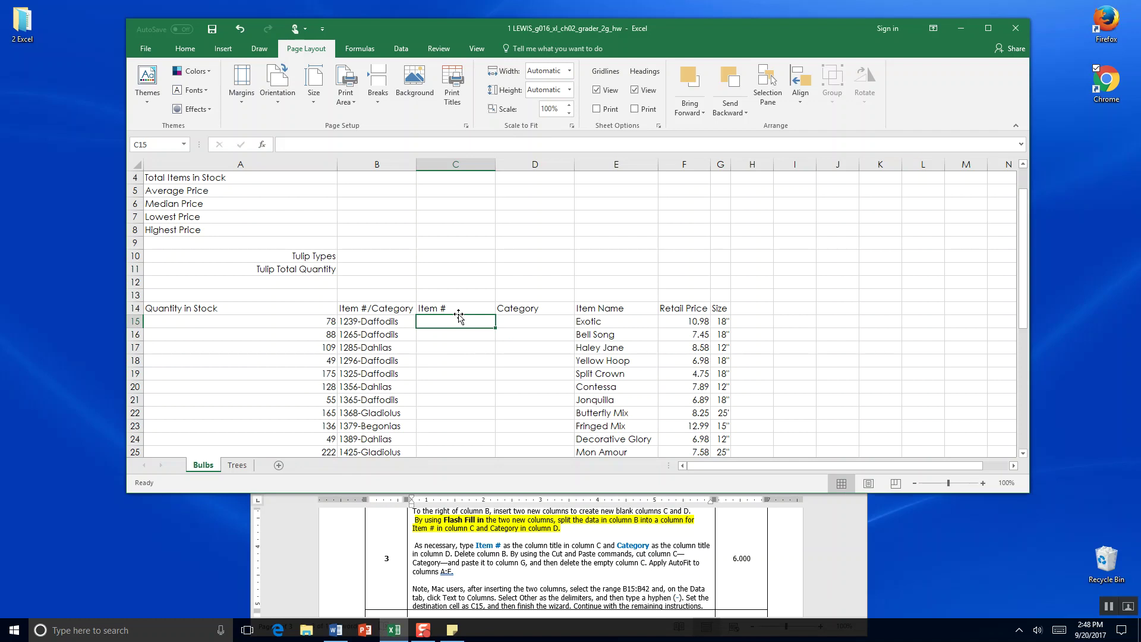
pyautogui.write('1239')
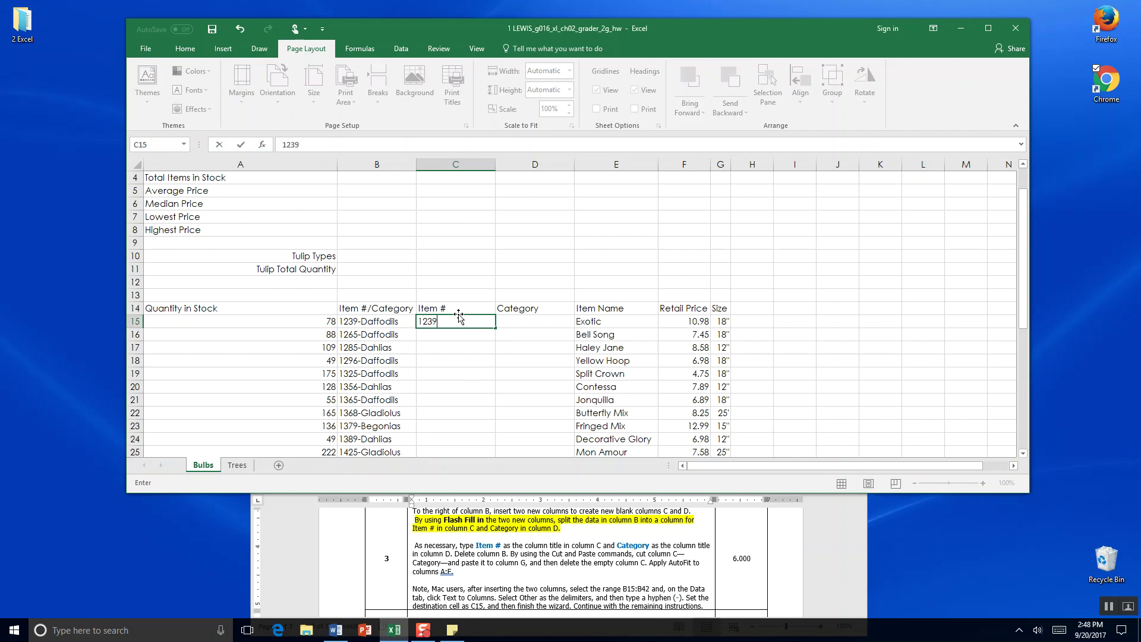
pyautogui.press('Return')
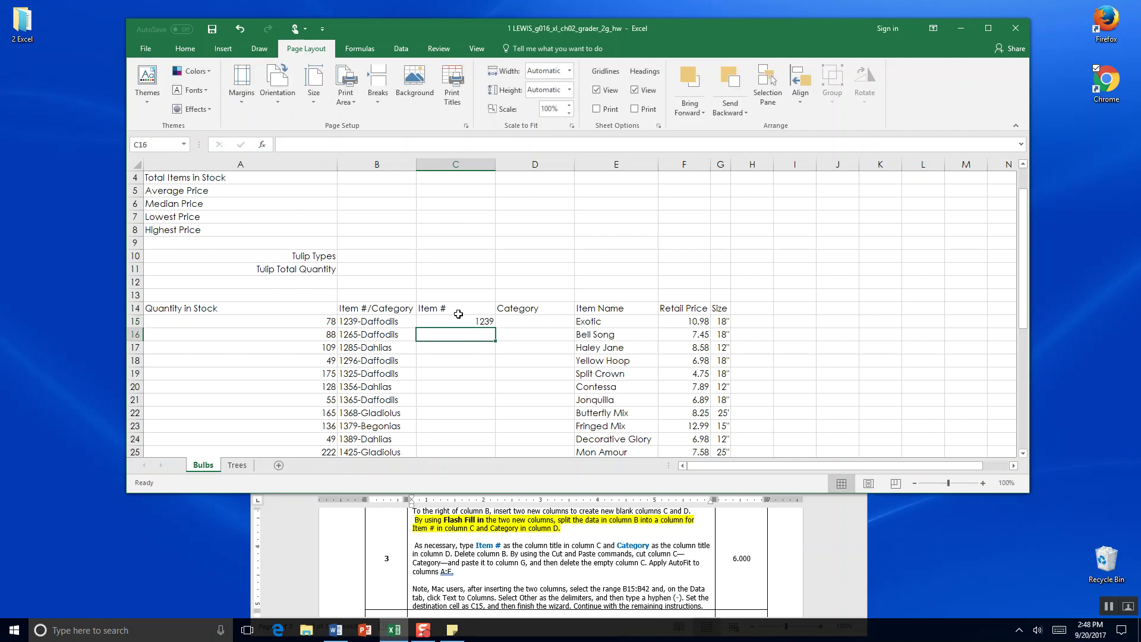
pyautogui.write('1265')
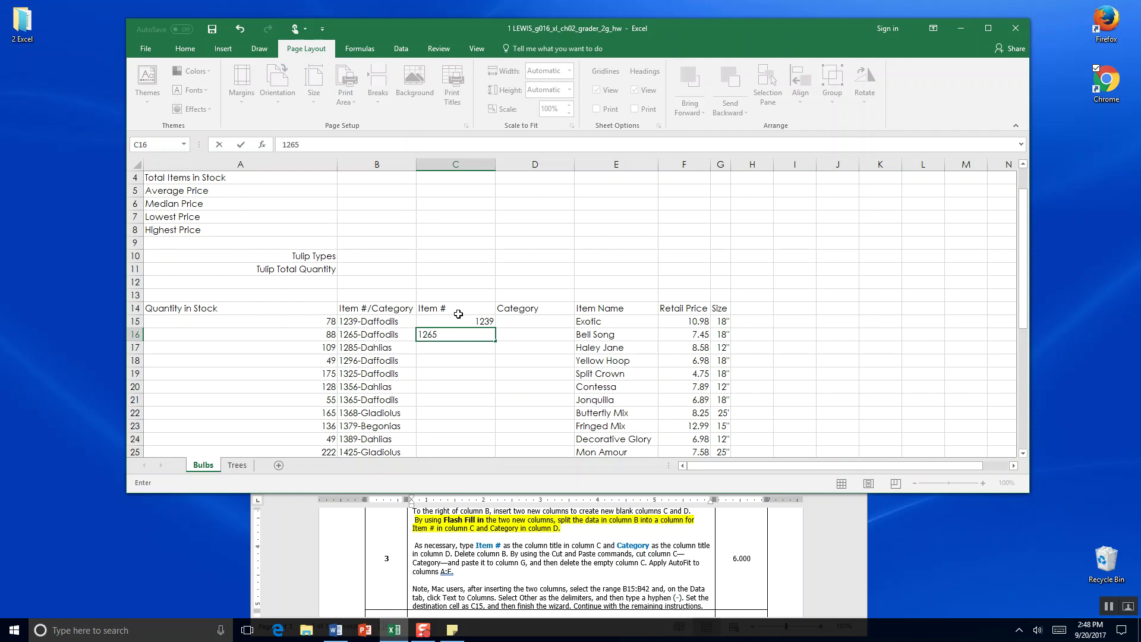
pyautogui.press('Return')
pyautogui.write('1285')
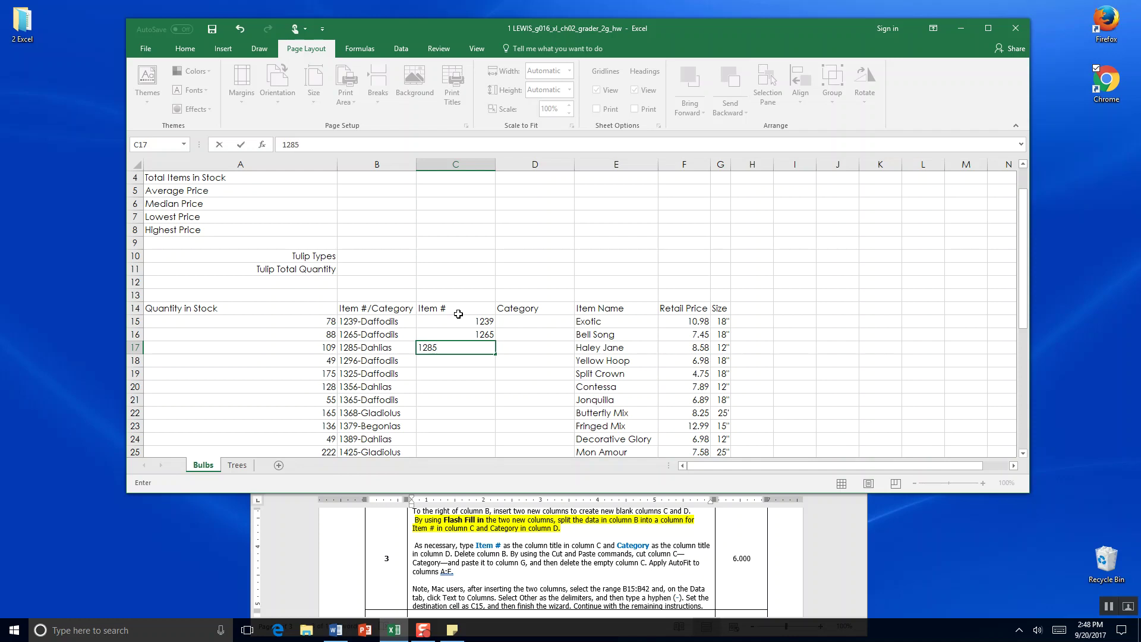
# Look up the Flash Fill command and try to extend the Item # entries using Quick Analysis on C15:C18
pyautogui.click(558, 51)
pyautogui.write('Flash')
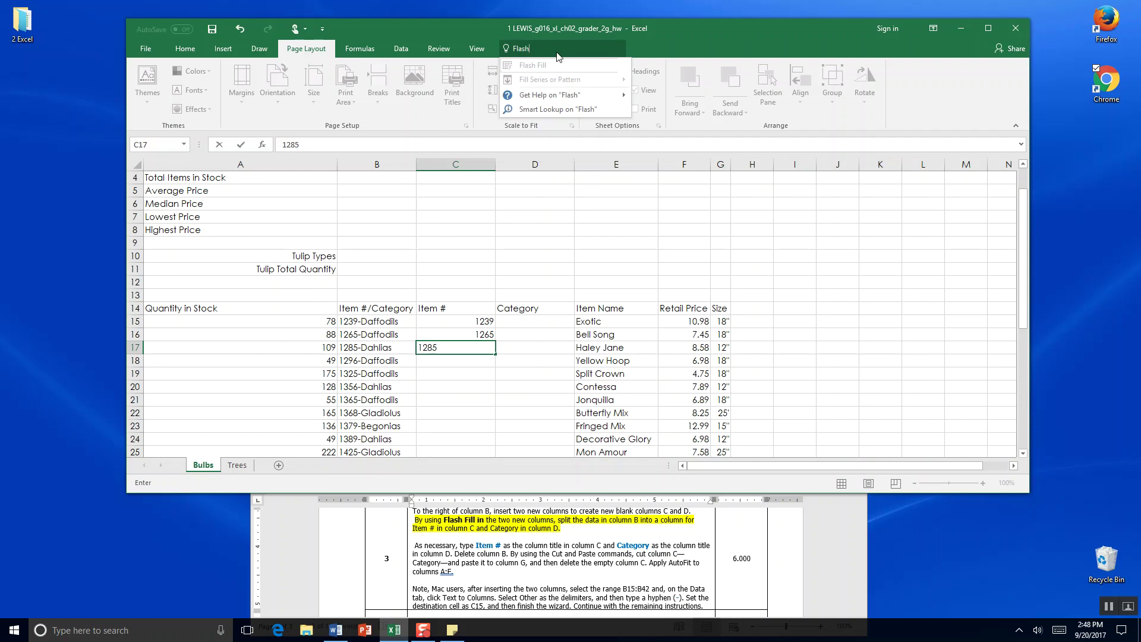
pyautogui.write(' Fill')
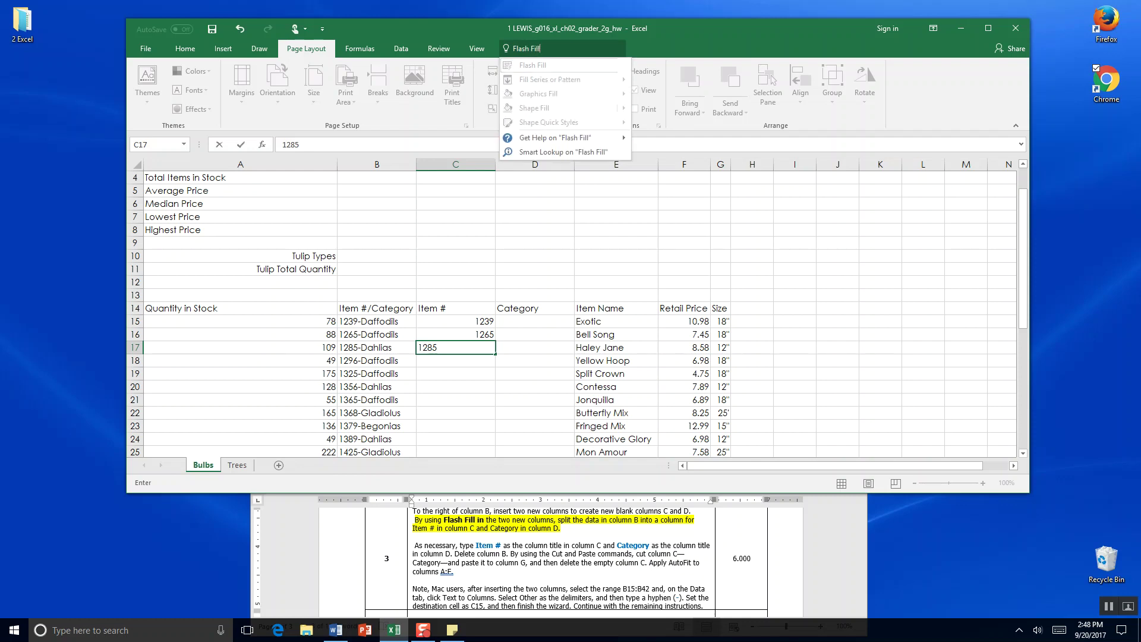
pyautogui.click(458, 345)
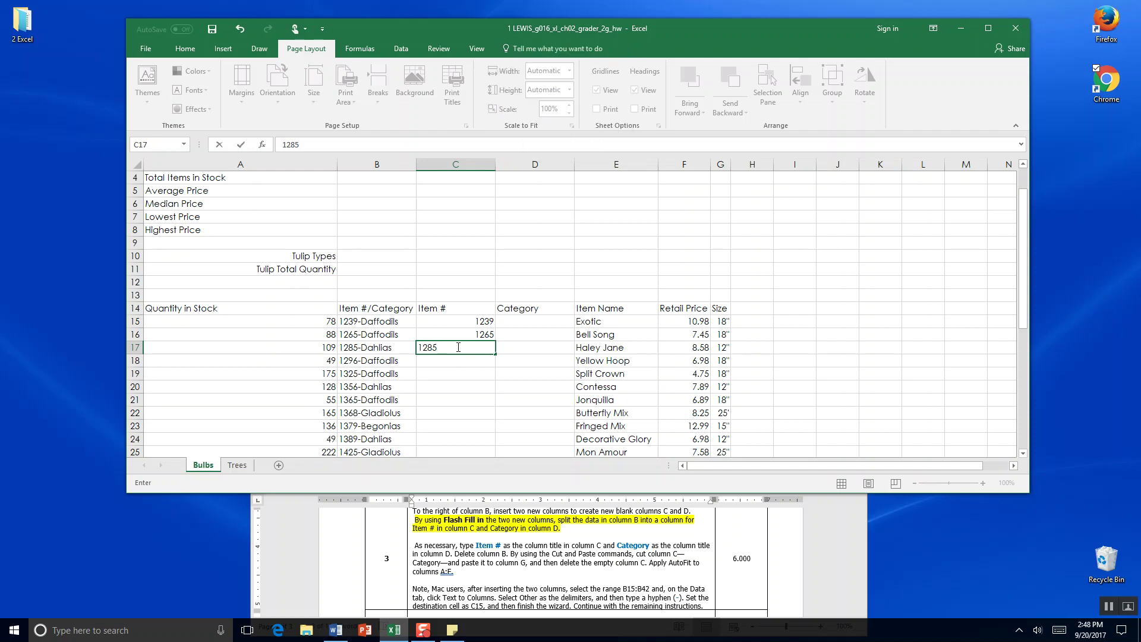
pyautogui.press('Return')
pyautogui.moveTo(468, 323); pyautogui.dragTo(467, 360)
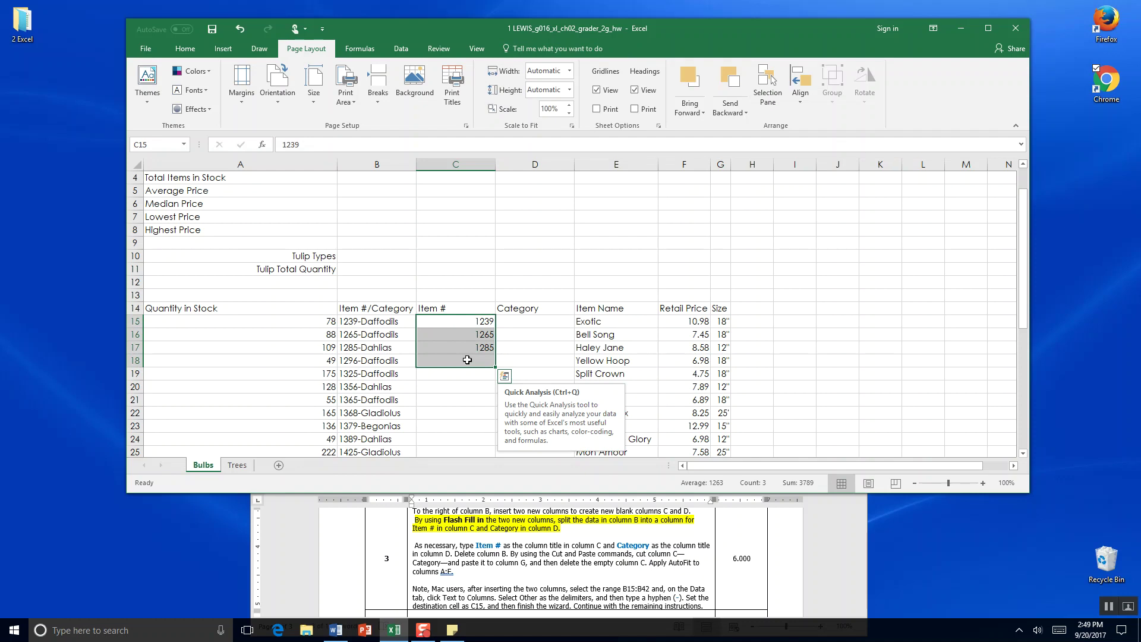
pyautogui.click(504, 377)
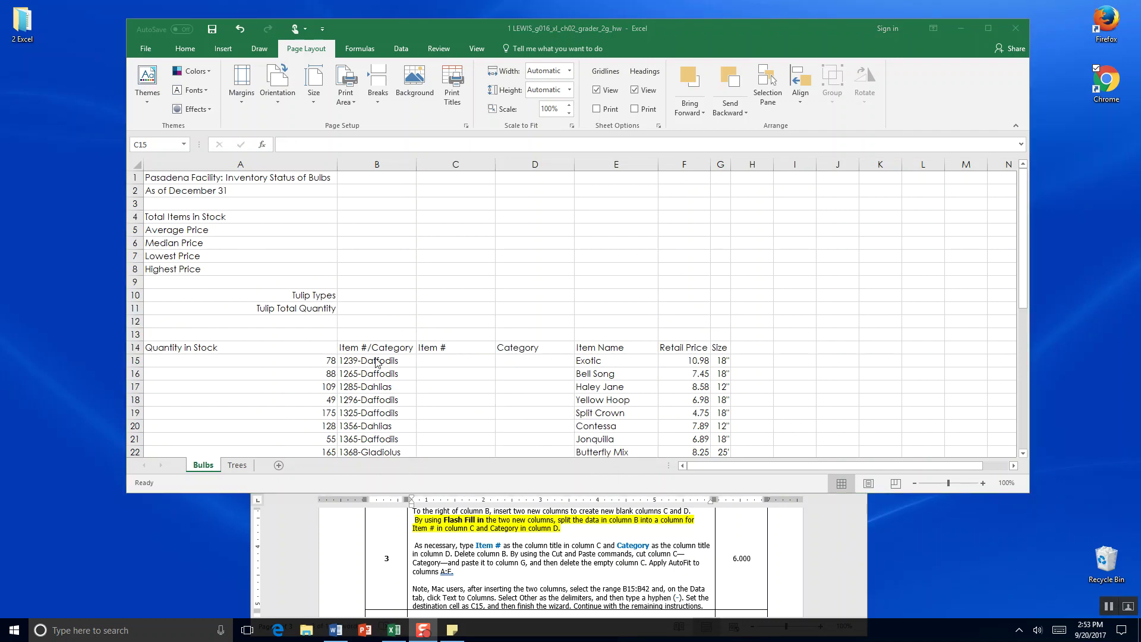
# Enter 1239, 1265 and 1285 in cells C15, C16 and C17 as the pattern for the Item # column
pyautogui.click(464, 360)
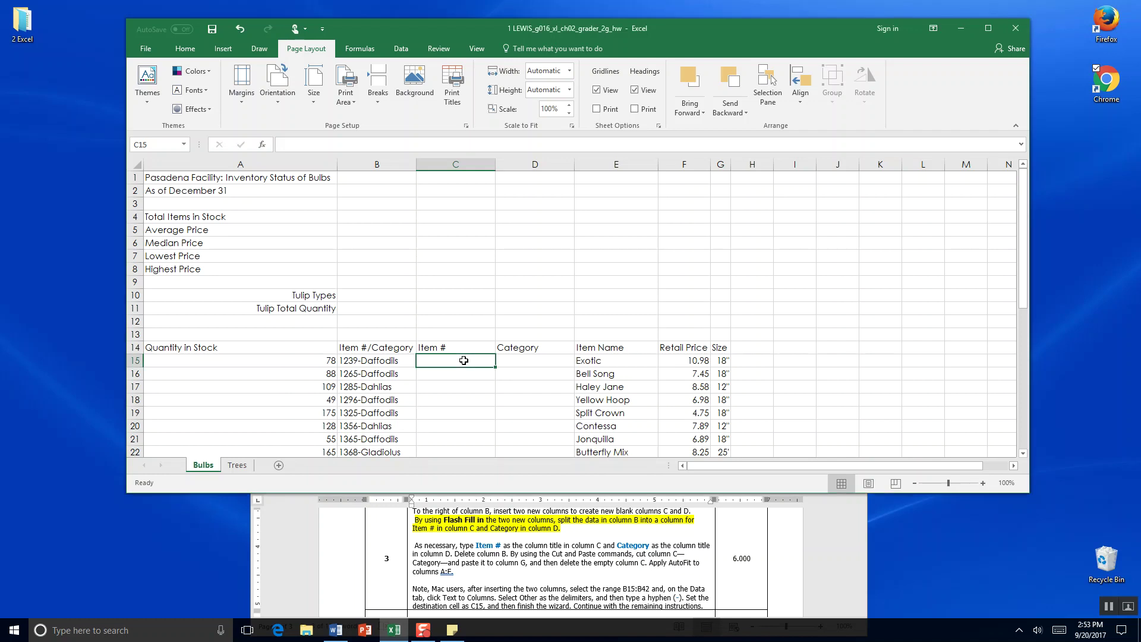
pyautogui.write('1239')
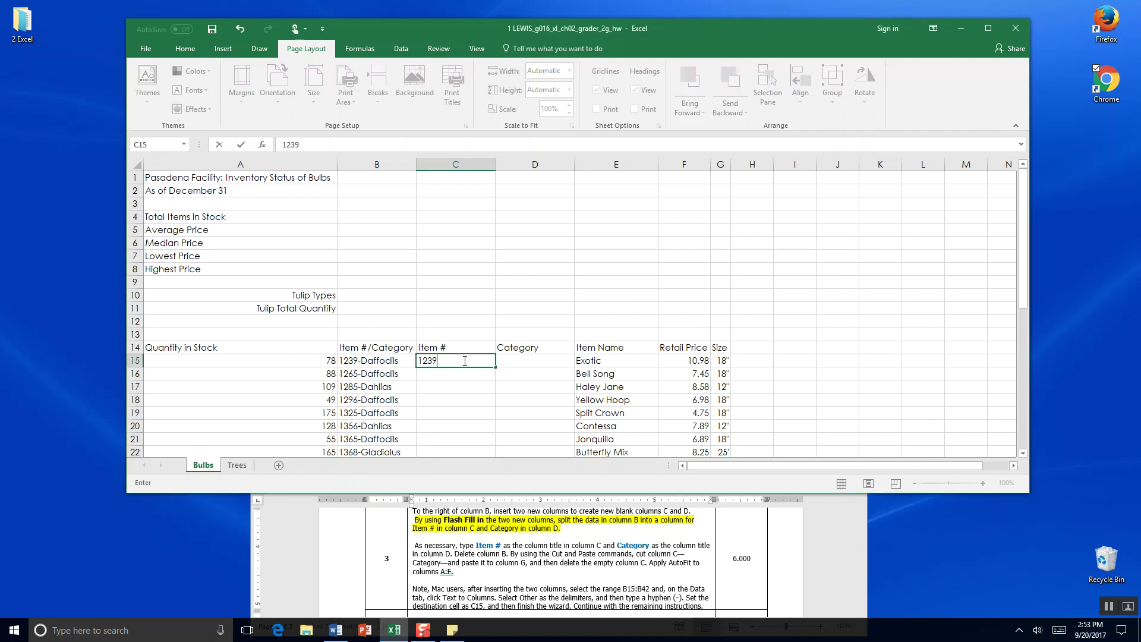
pyautogui.press('Return')
pyautogui.write('1')
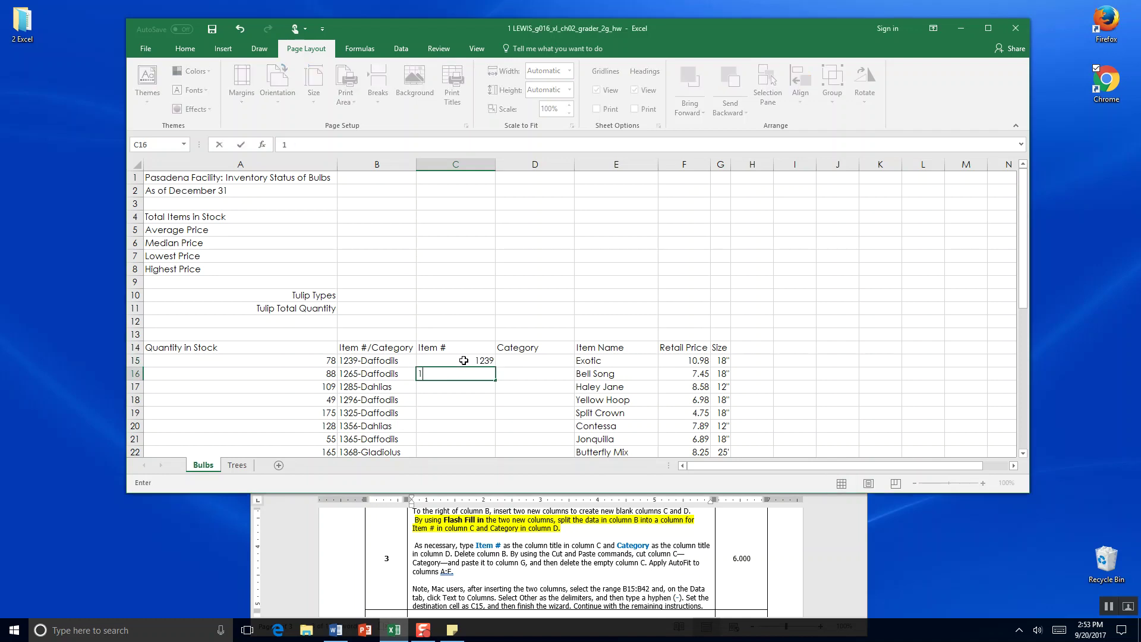
pyautogui.write('265')
pyautogui.press('Return')
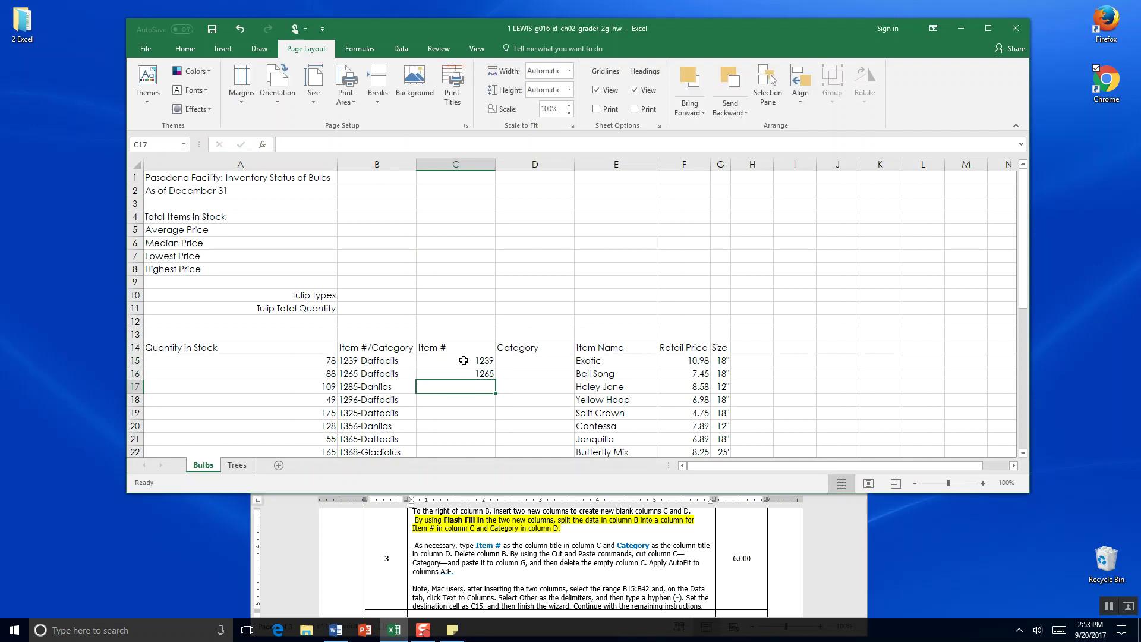
pyautogui.write('1285')
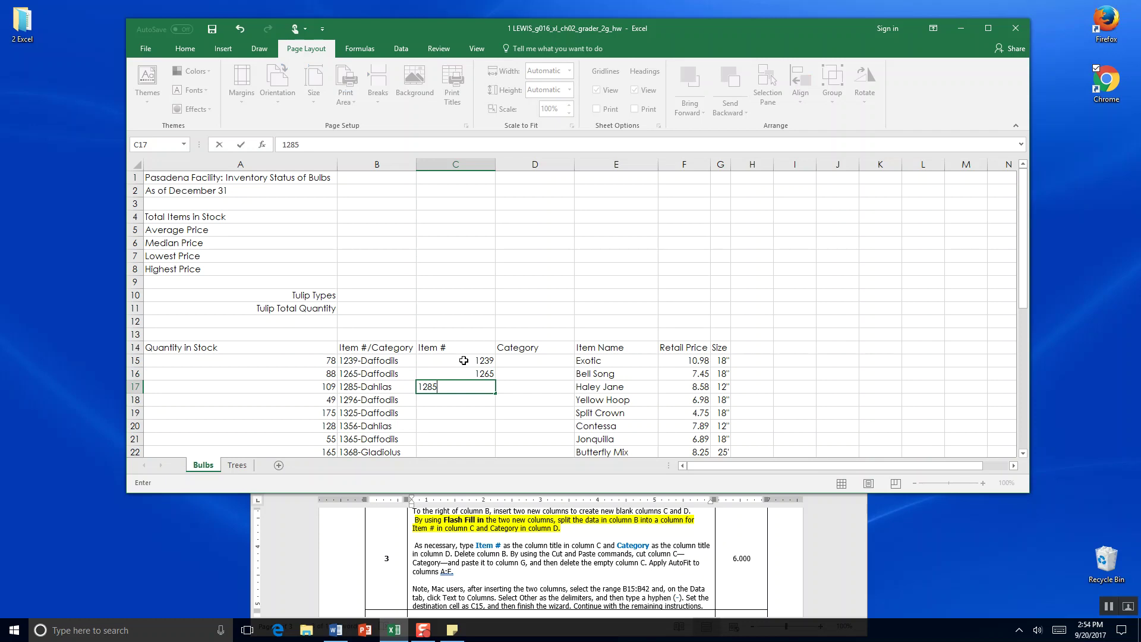
pyautogui.press('Return')
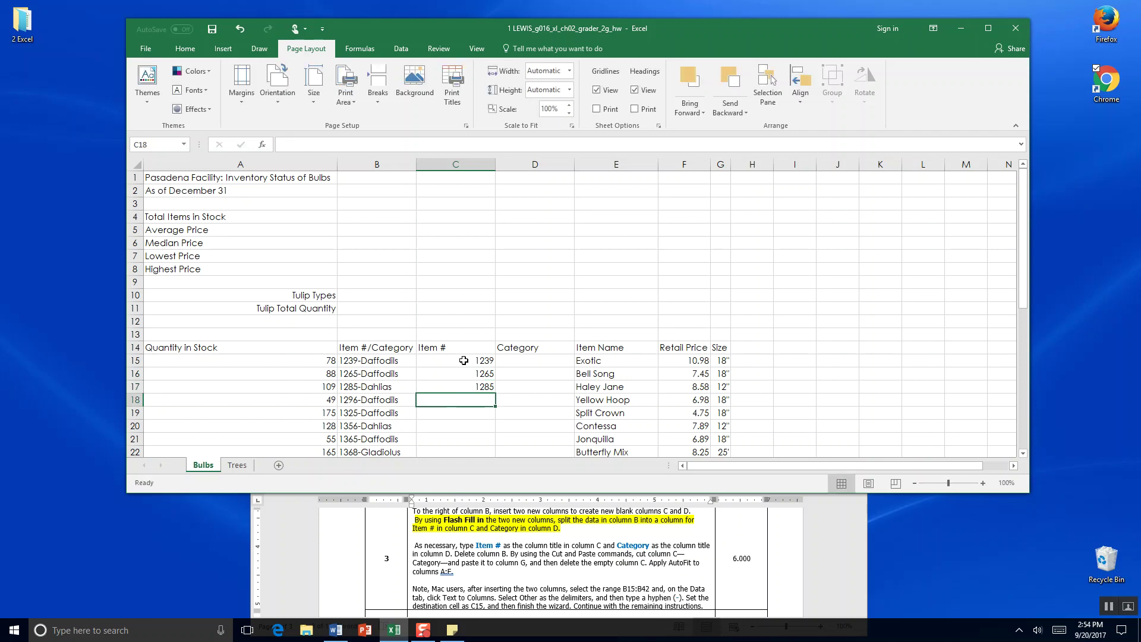
pyautogui.click(1097, 620)
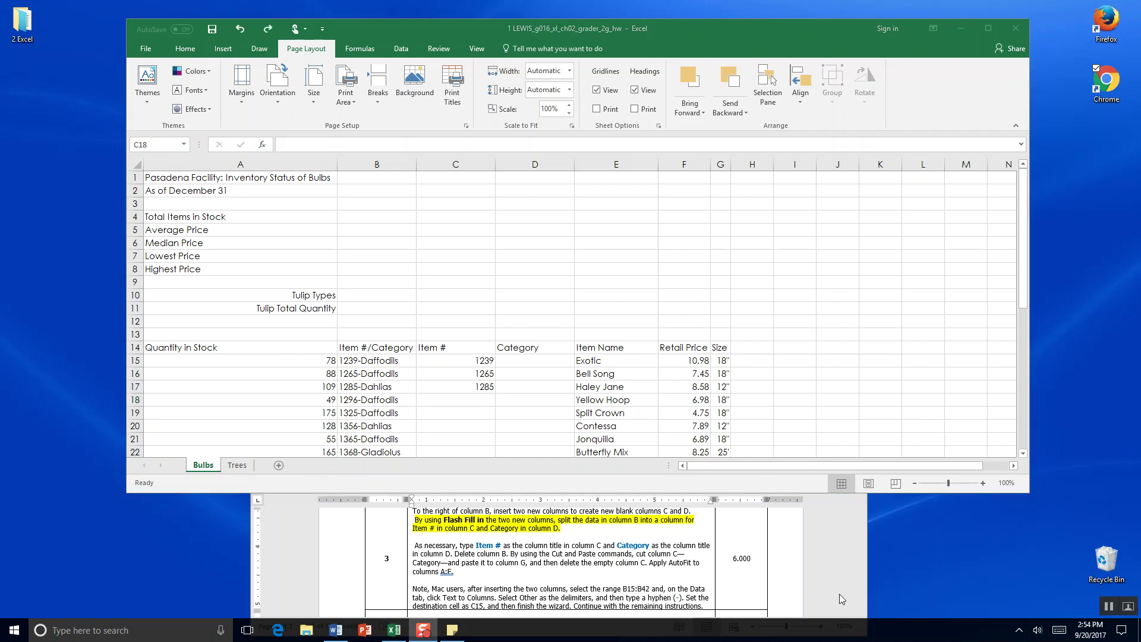
# Find the Flash Fill command through the command search and apply it from C18 to complete the Item # column
pyautogui.click(482, 399)
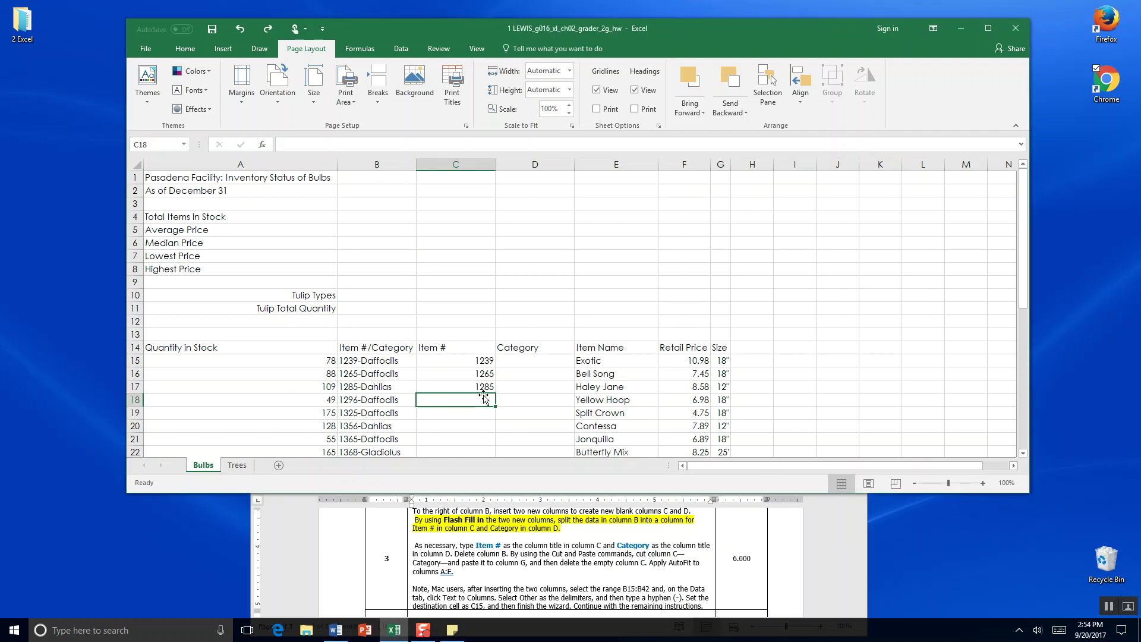
pyautogui.click(531, 47)
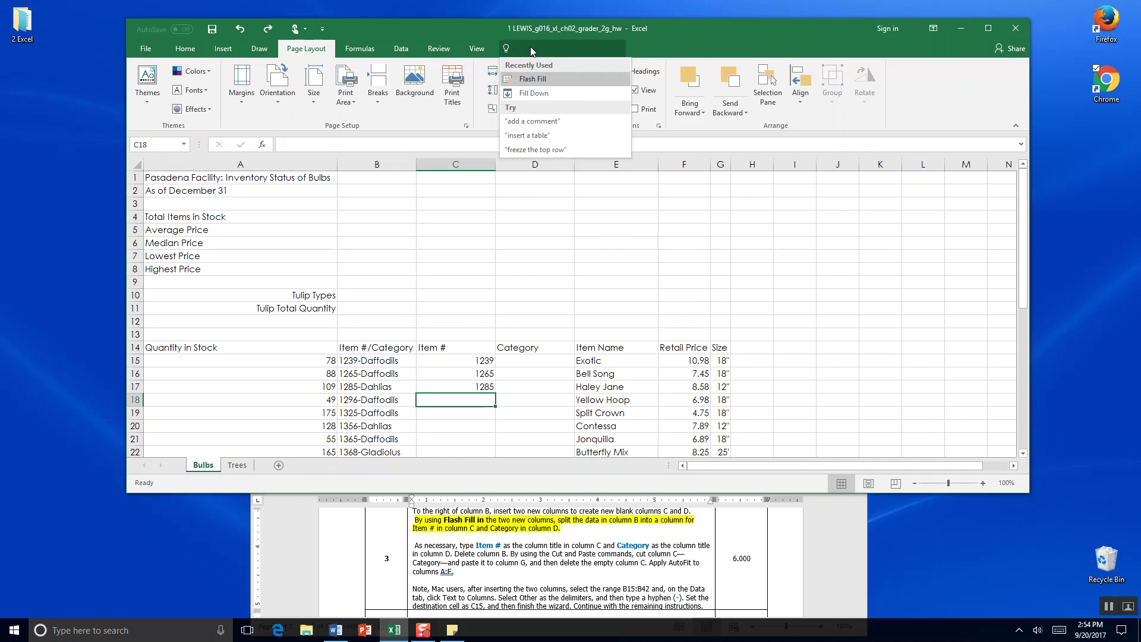
pyautogui.write('e')
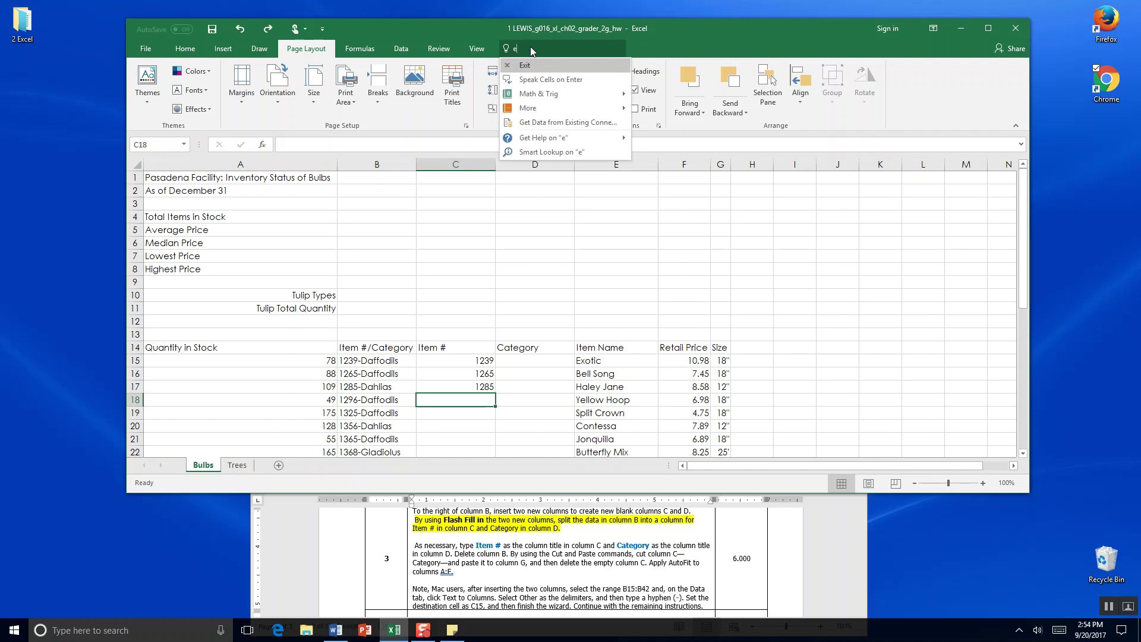
pyautogui.write('nable ')
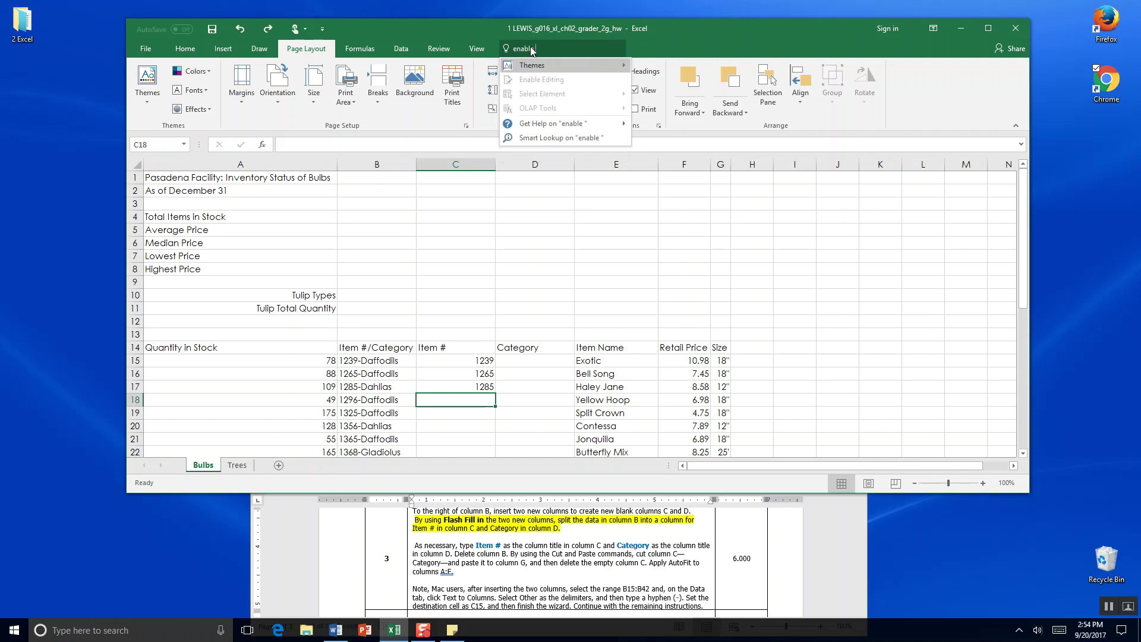
pyautogui.write('flash hill')
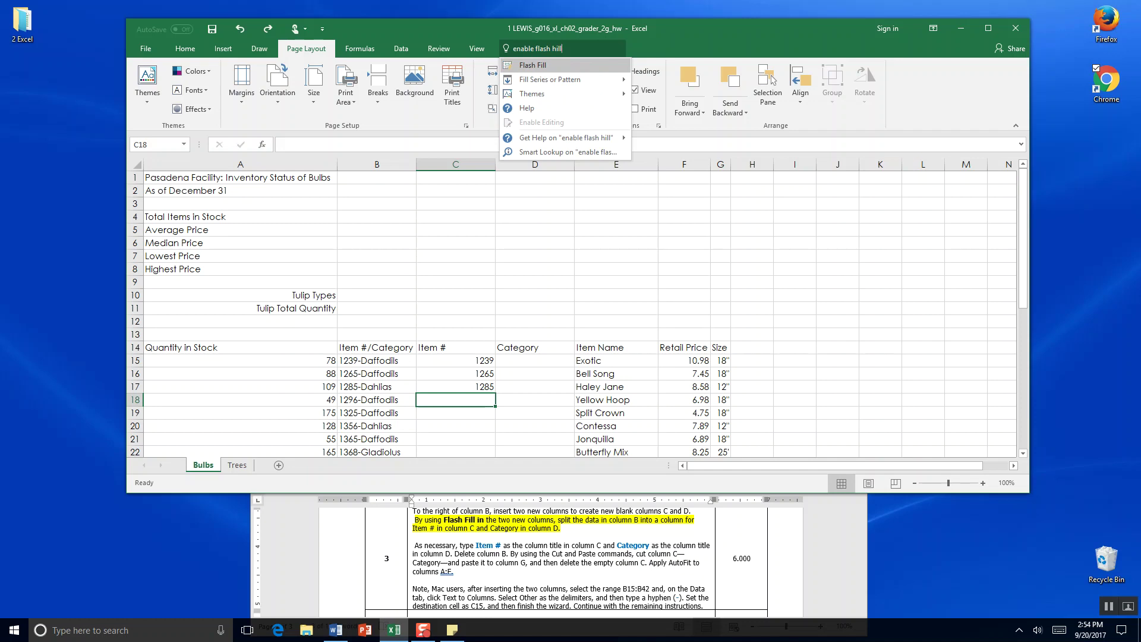
pyautogui.click(535, 66)
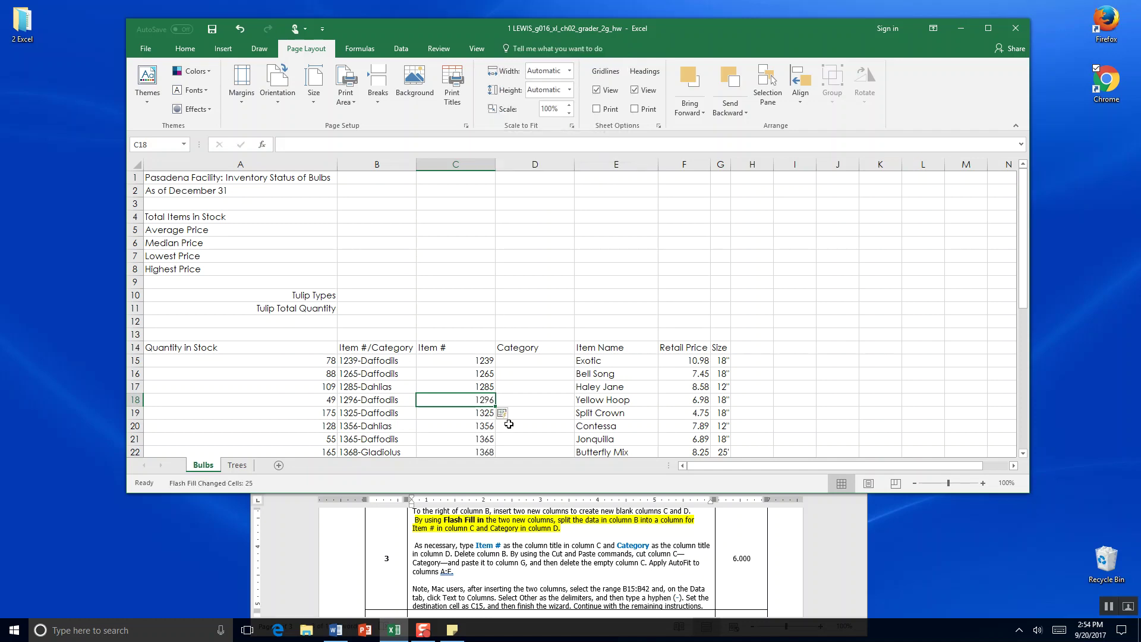
# Enter Daffodils as the category in cells D15 and D16
pyautogui.scroll(-1, 510, 399)
pyautogui.scroll(-2, 509, 399)
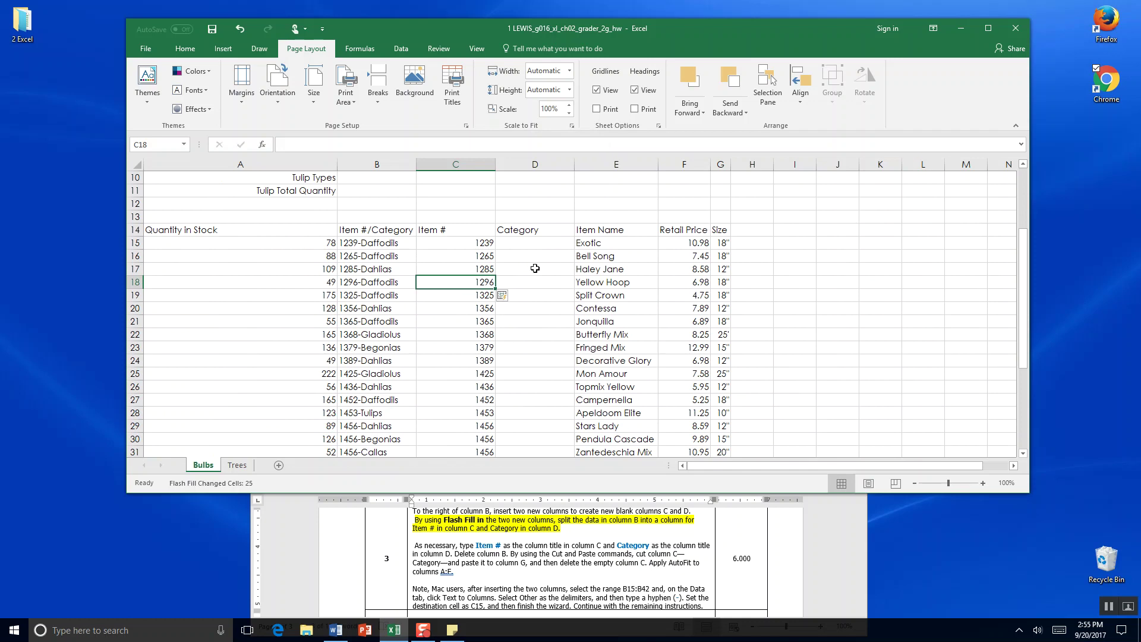
pyautogui.click(533, 245)
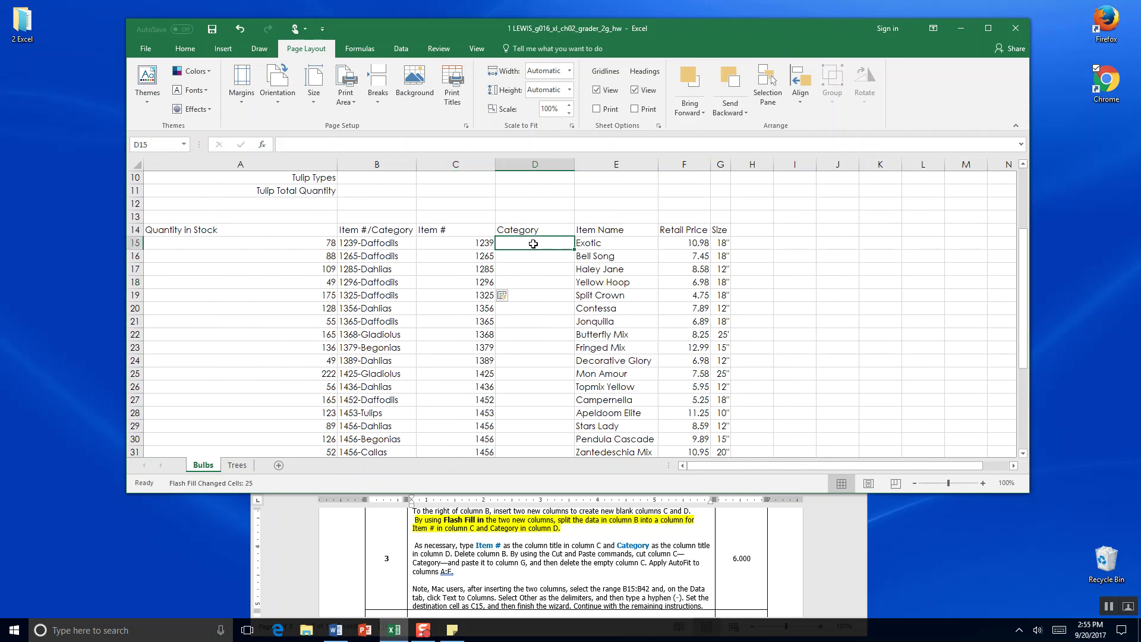
pyautogui.write('Daffif')
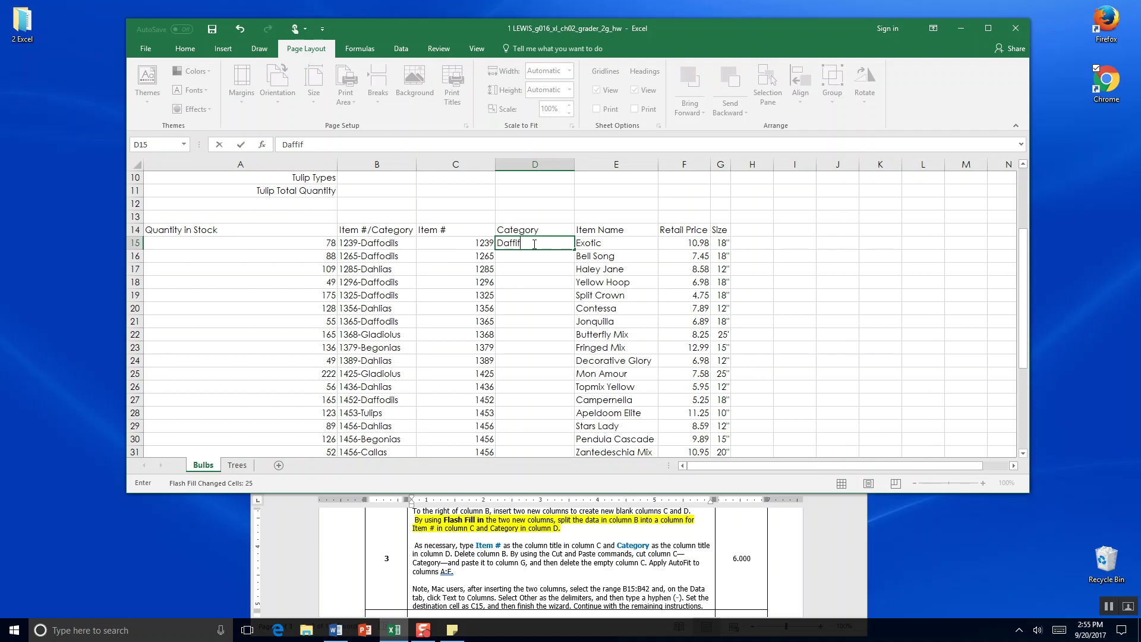
pyautogui.press('BackSpace')
pyautogui.write('odils')
pyautogui.press('Return')
pyautogui.write('Da')
pyautogui.press('Return')
# Enter Dahlias in D17 and accept the Flash Fill suggestion for the rest of the Category column
pyautogui.write('Da')
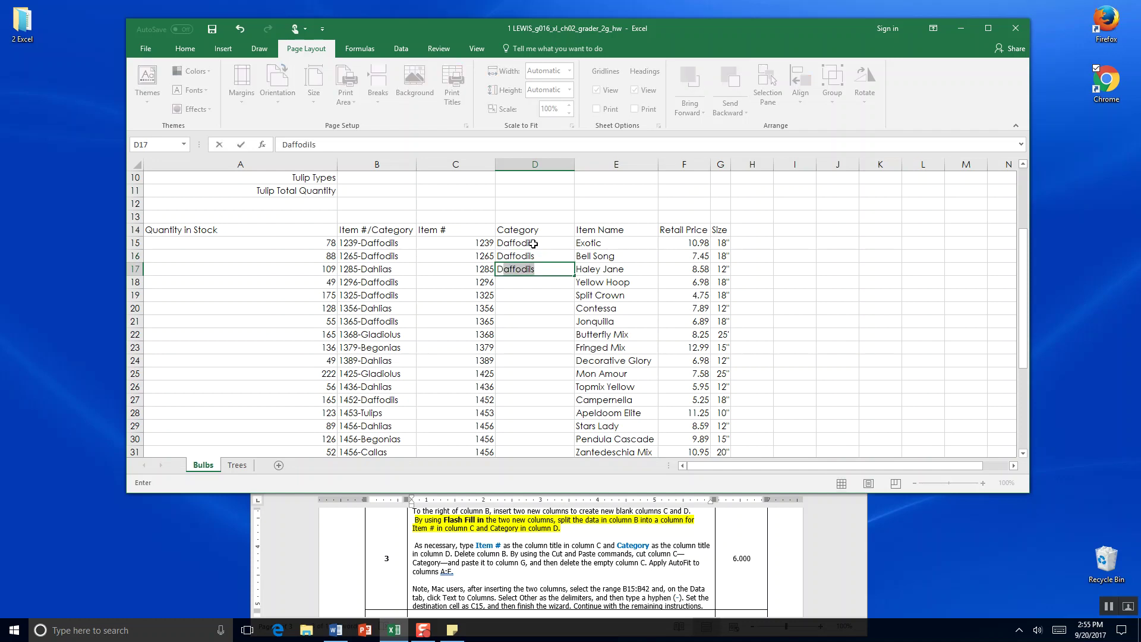
pyautogui.write('h')
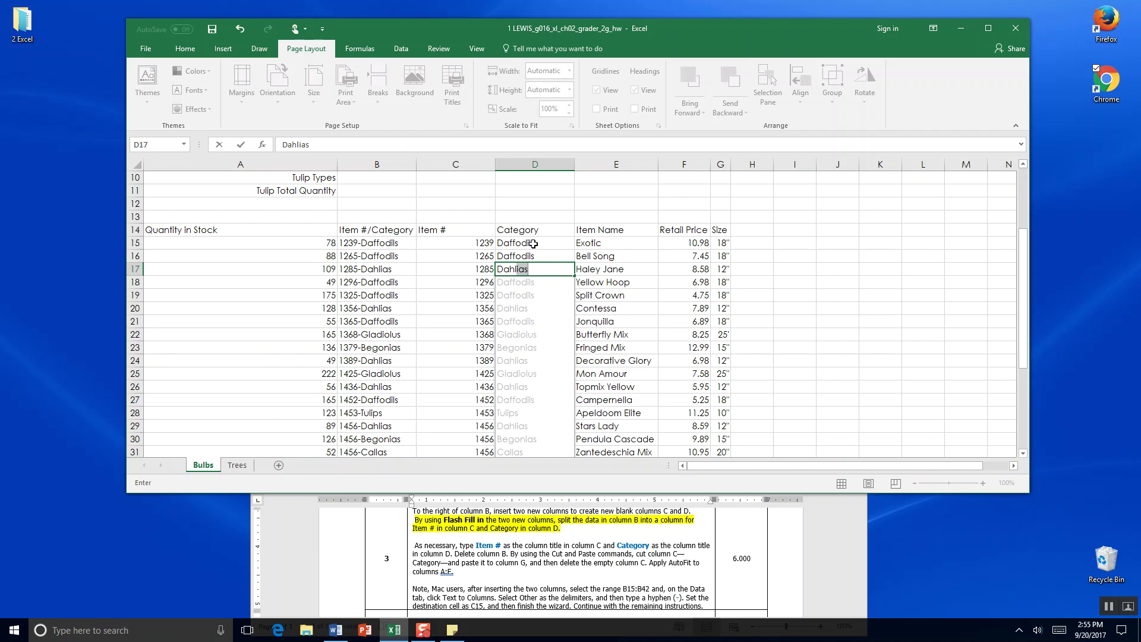
pyautogui.press('Return')
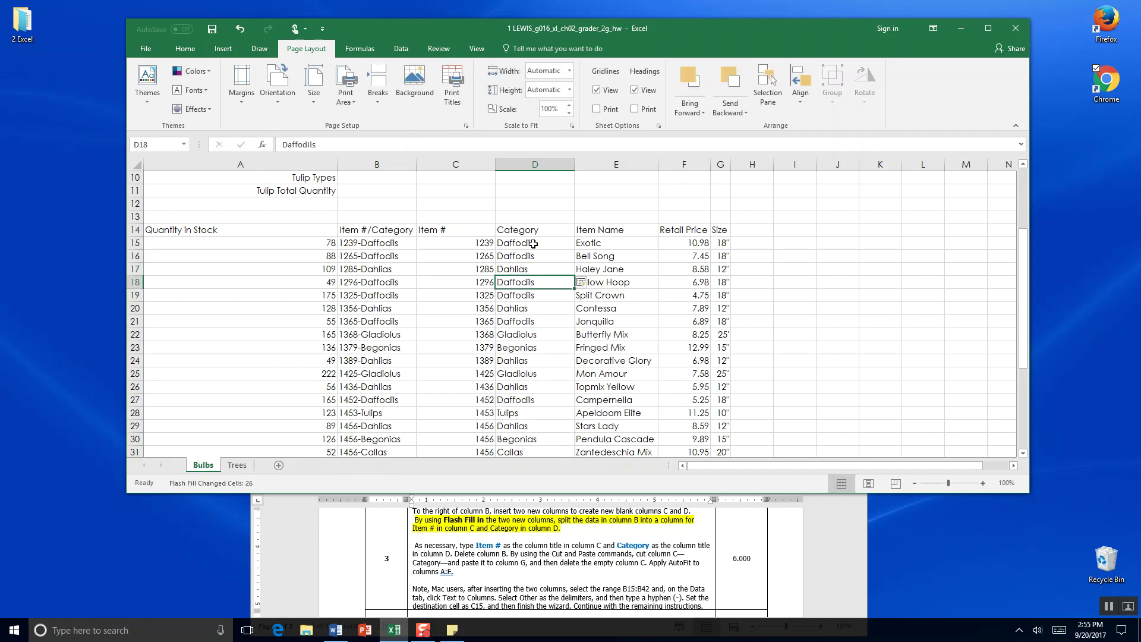
pyautogui.scroll(-5, 534, 243)
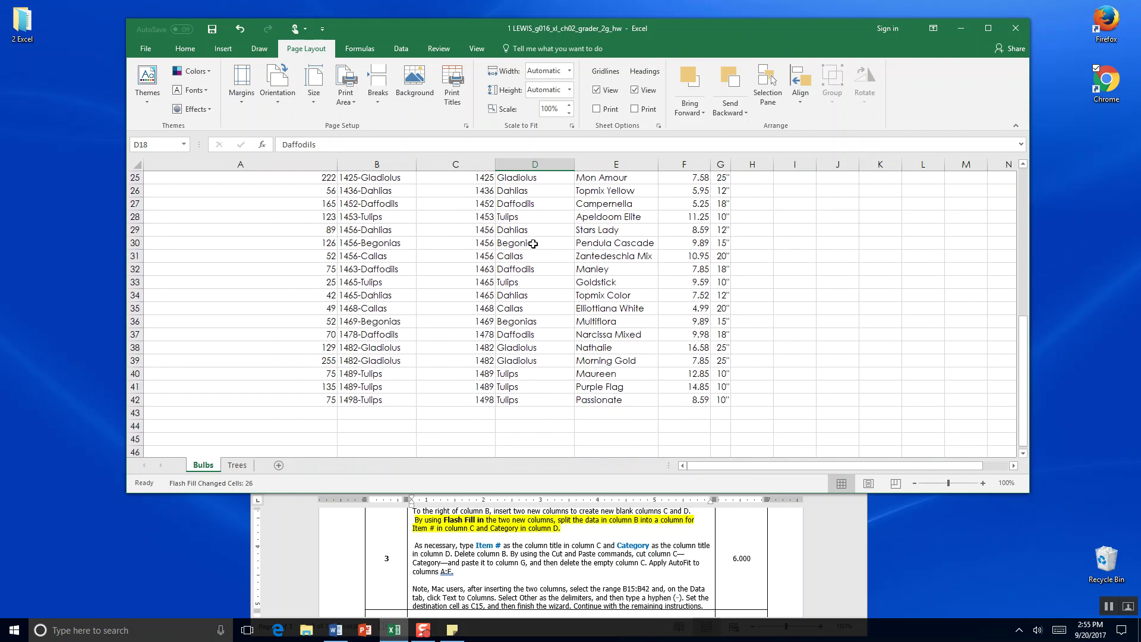
pyautogui.scroll(8, 533, 244)
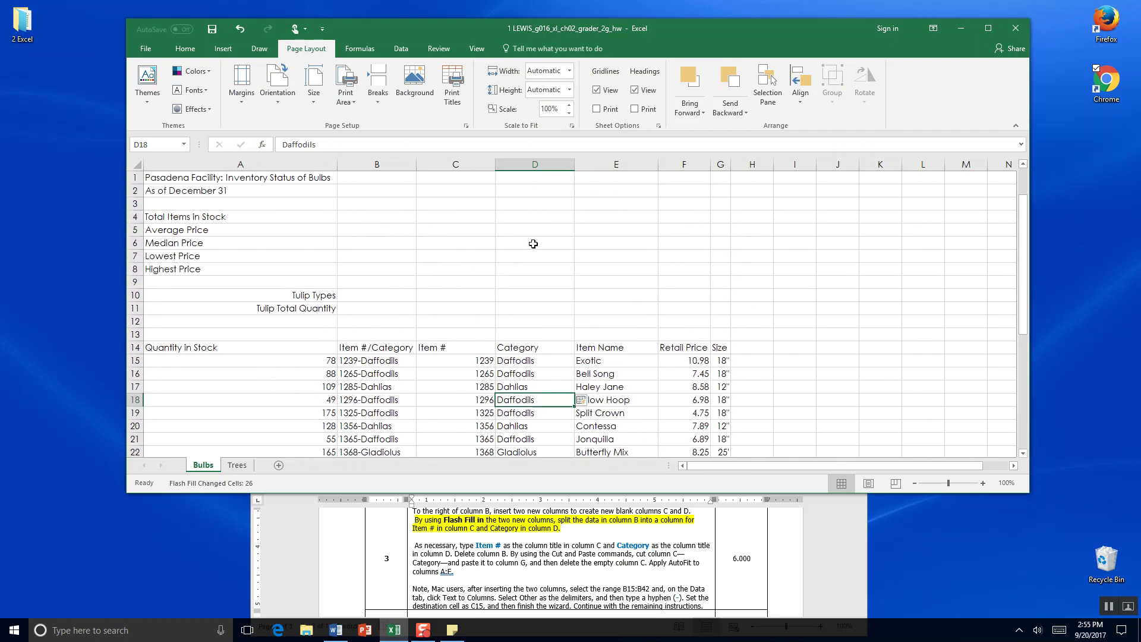
# Delete column B (Item #/Category) from the Bulbs worksheet
pyautogui.click(846, 599)
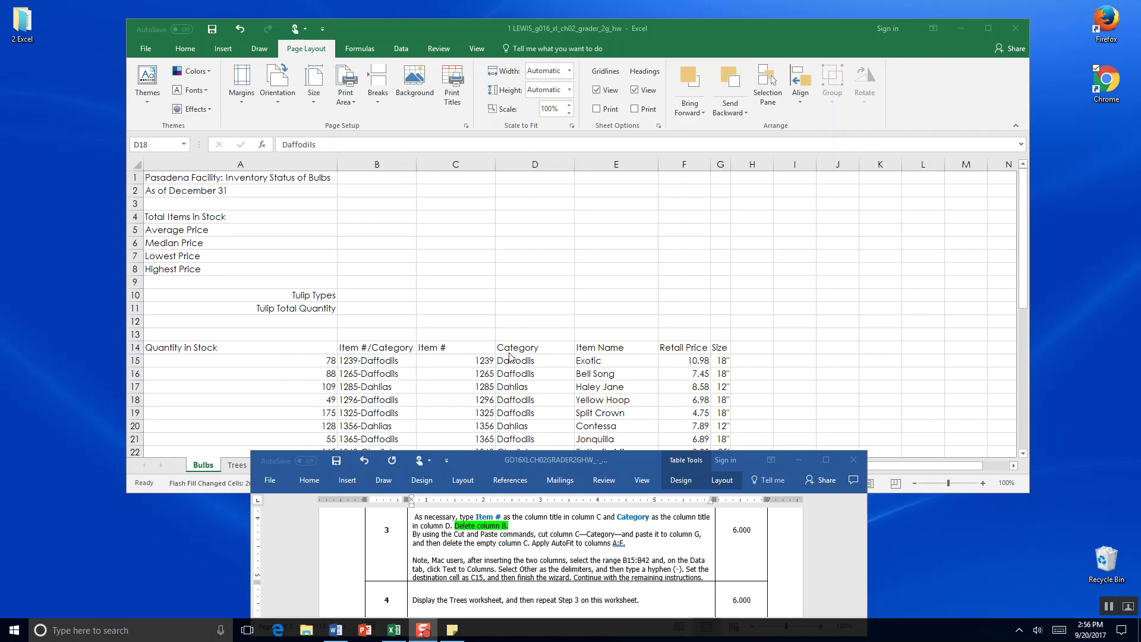
pyautogui.click(397, 163)
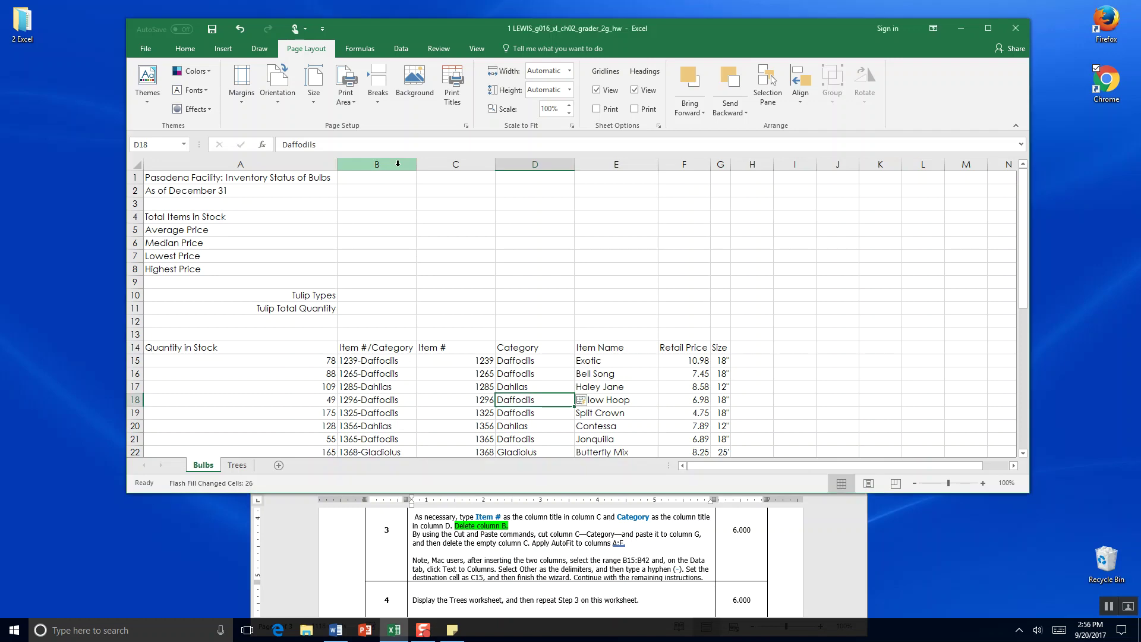
pyautogui.click(398, 163)
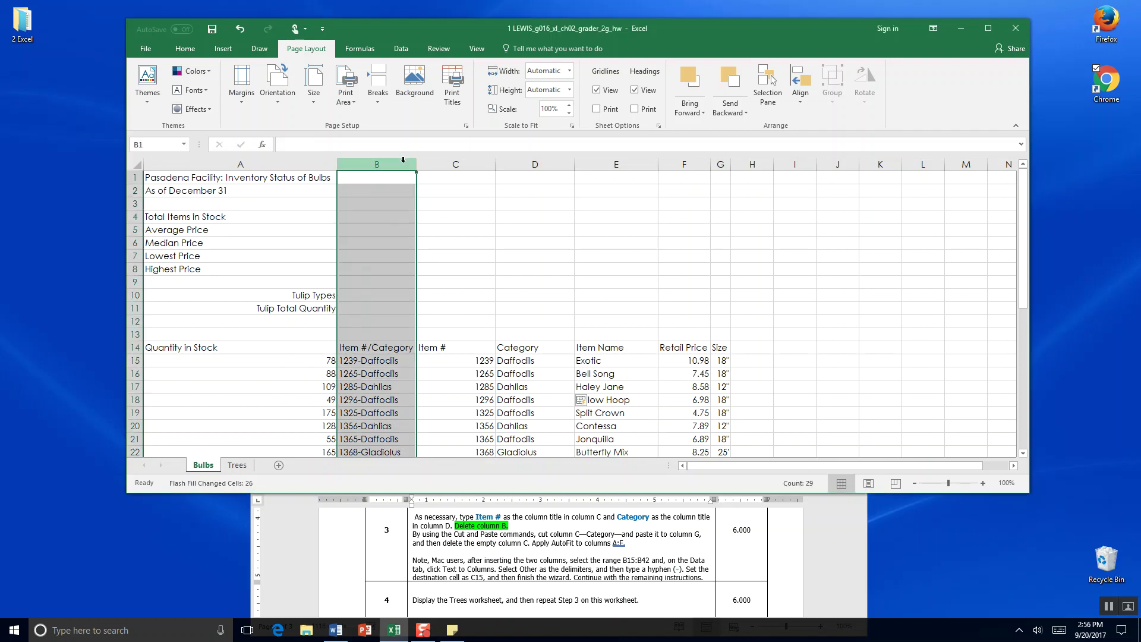
pyautogui.rightClick(401, 164)
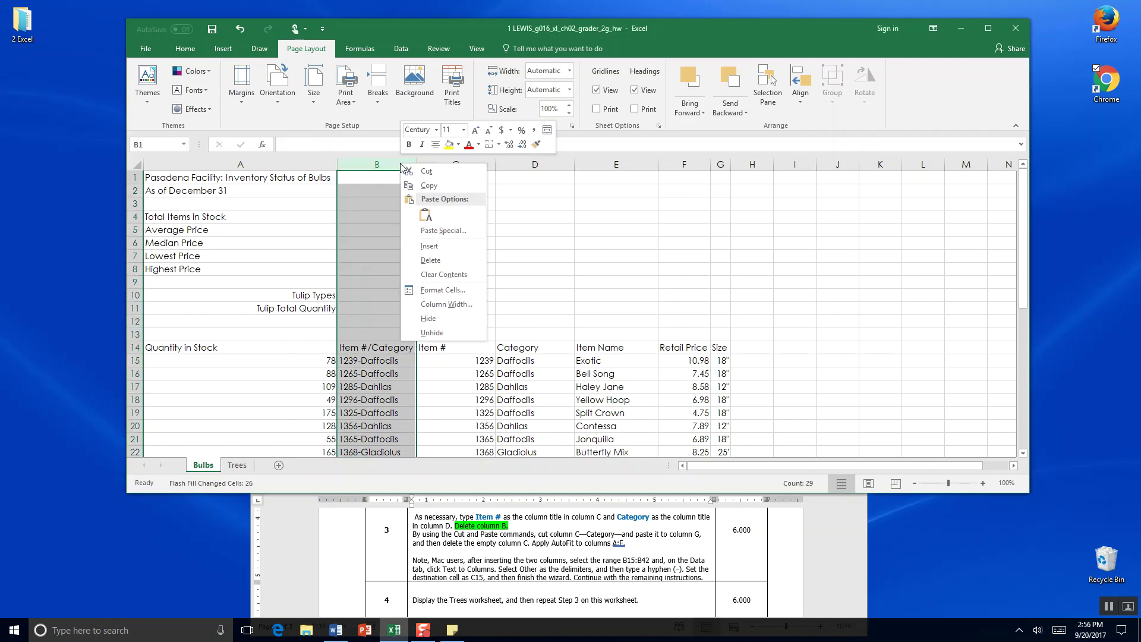
pyautogui.click(442, 261)
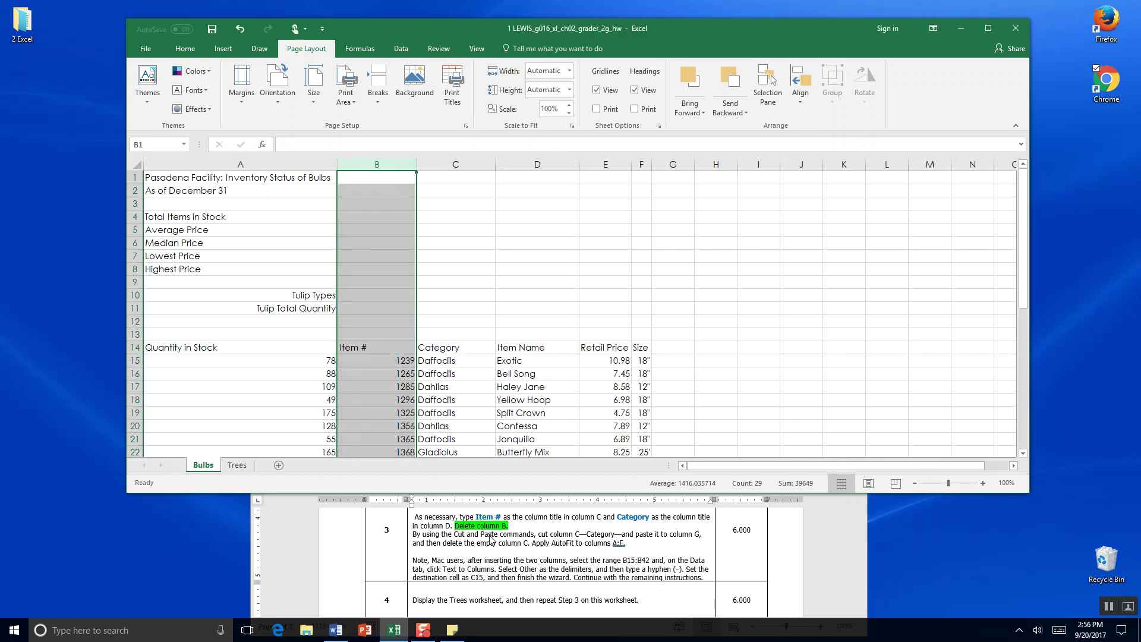
# Switch to the Word instructions and select the text "cut column C—Category—and paste it to column G," in step 3
pyautogui.click(532, 542)
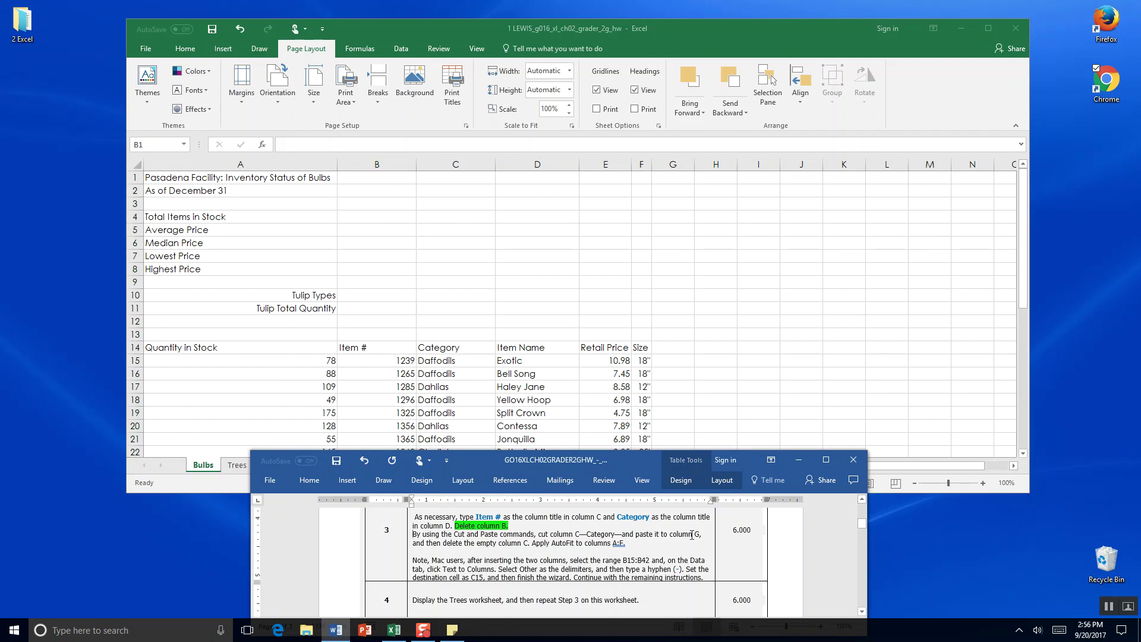
pyautogui.moveTo(707, 536); pyautogui.dragTo(545, 537)
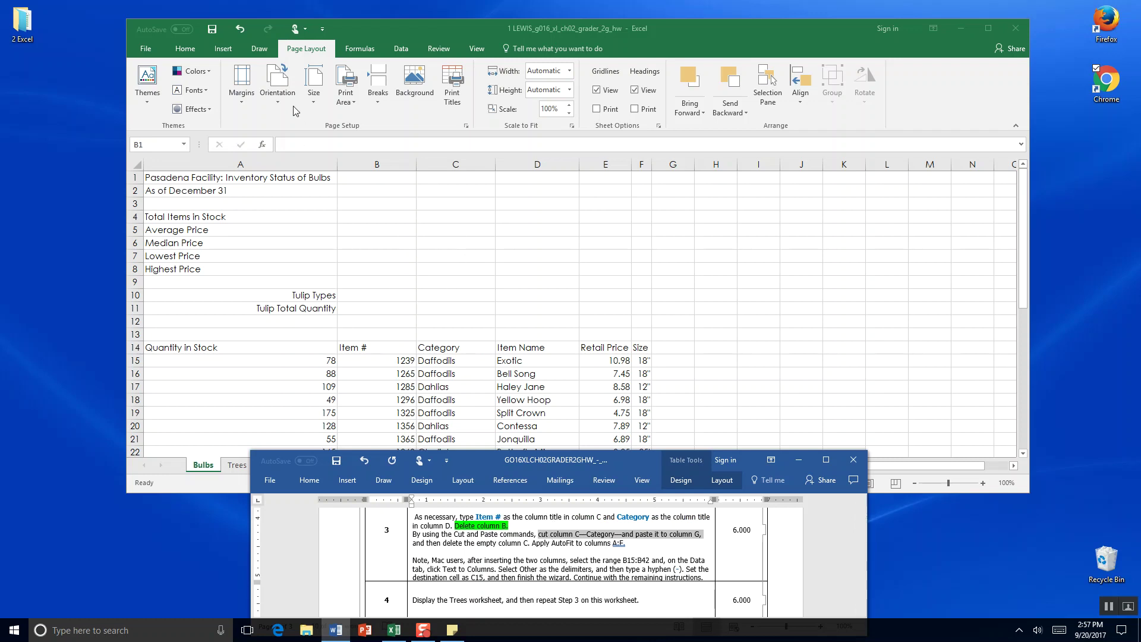
# Return to the Excel workbook and undo the deletion of column B on the Bulbs worksheet
pyautogui.click(376, 165)
pyautogui.click(185, 48)
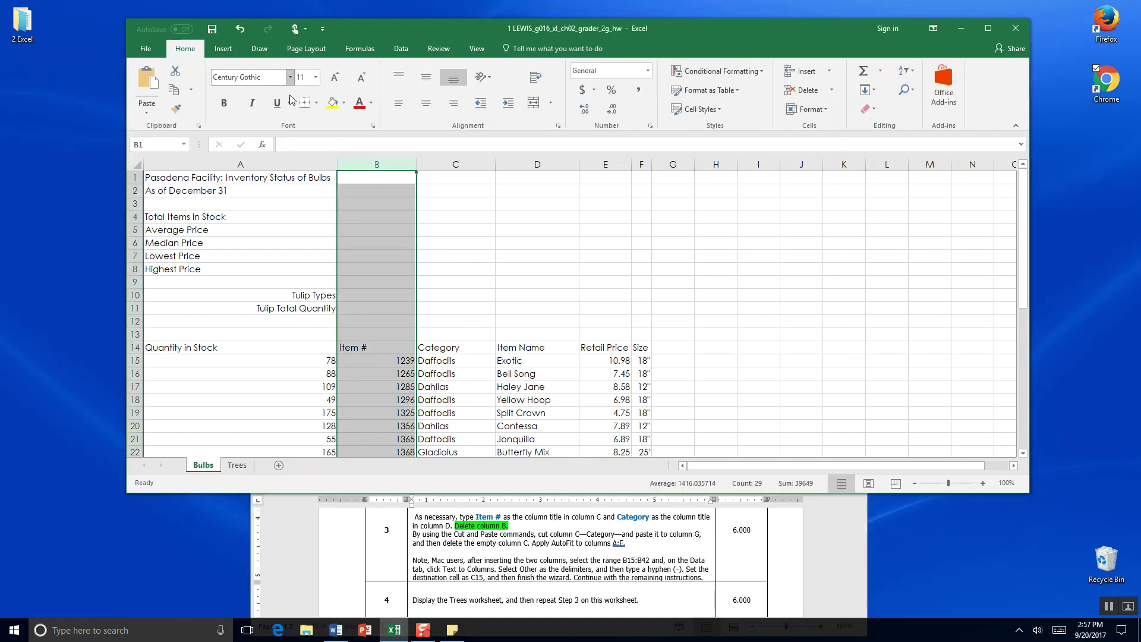
pyautogui.click(342, 103)
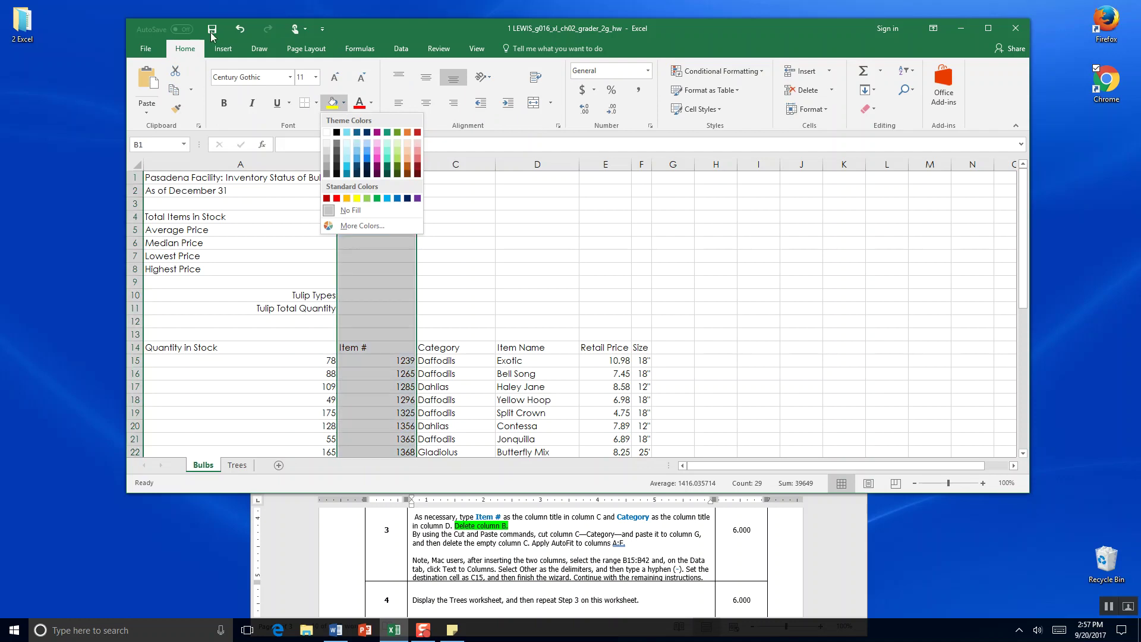
pyautogui.click(240, 28)
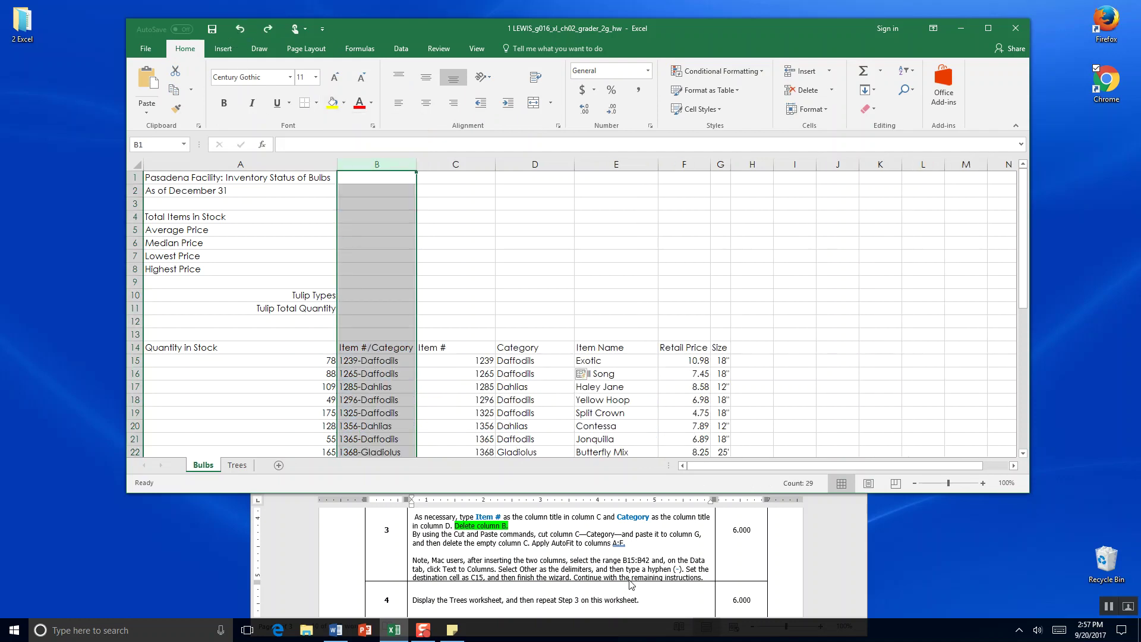
# Highlight the selected cut-and-paste instruction in green in the Word document
pyautogui.click(607, 546)
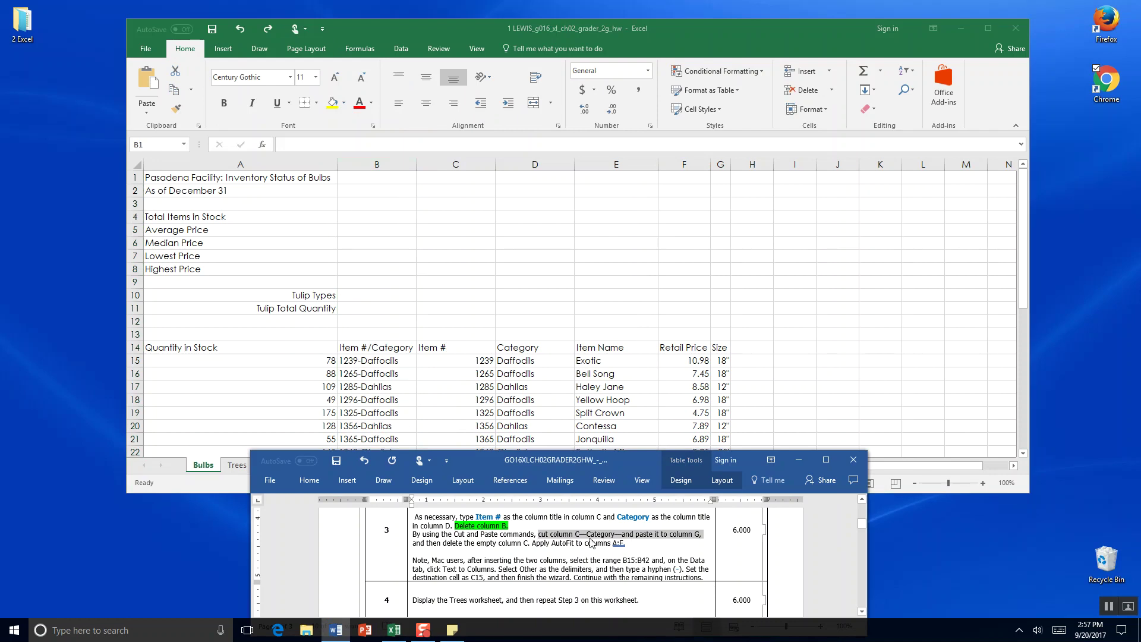
pyautogui.rightClick(571, 543)
pyautogui.click(619, 573)
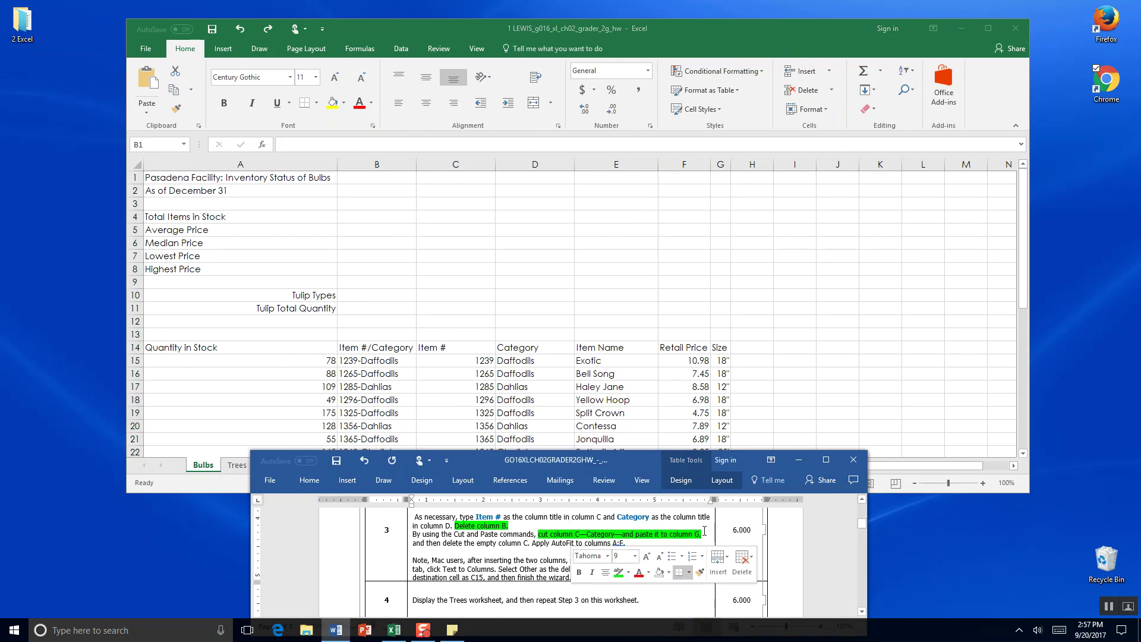
# Switch to the Excel workbook, cut column C (Item #) on the Bulbs worksheet and paste it into column G
pyautogui.click(464, 163)
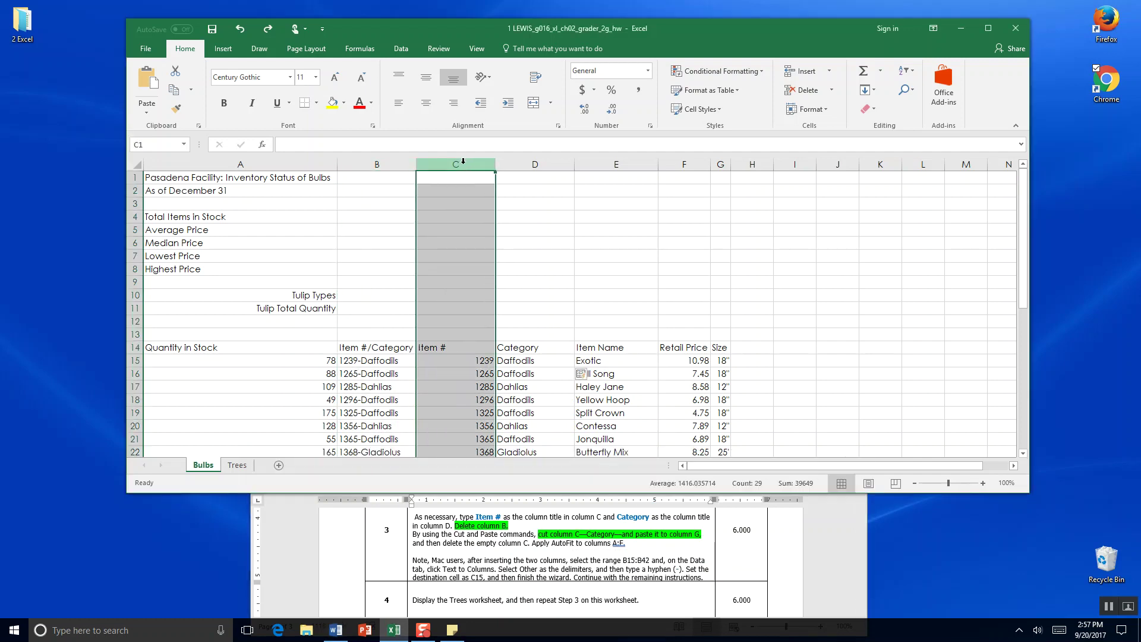
pyautogui.rightClick(463, 161)
pyautogui.click(484, 172)
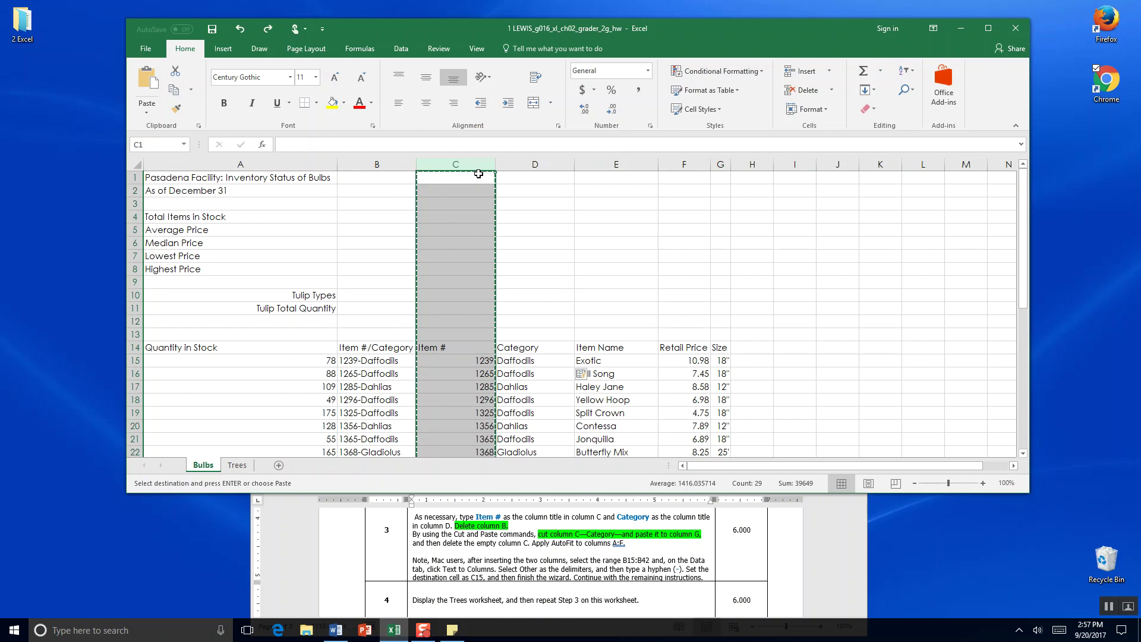
pyautogui.click(723, 161)
pyautogui.rightClick(724, 163)
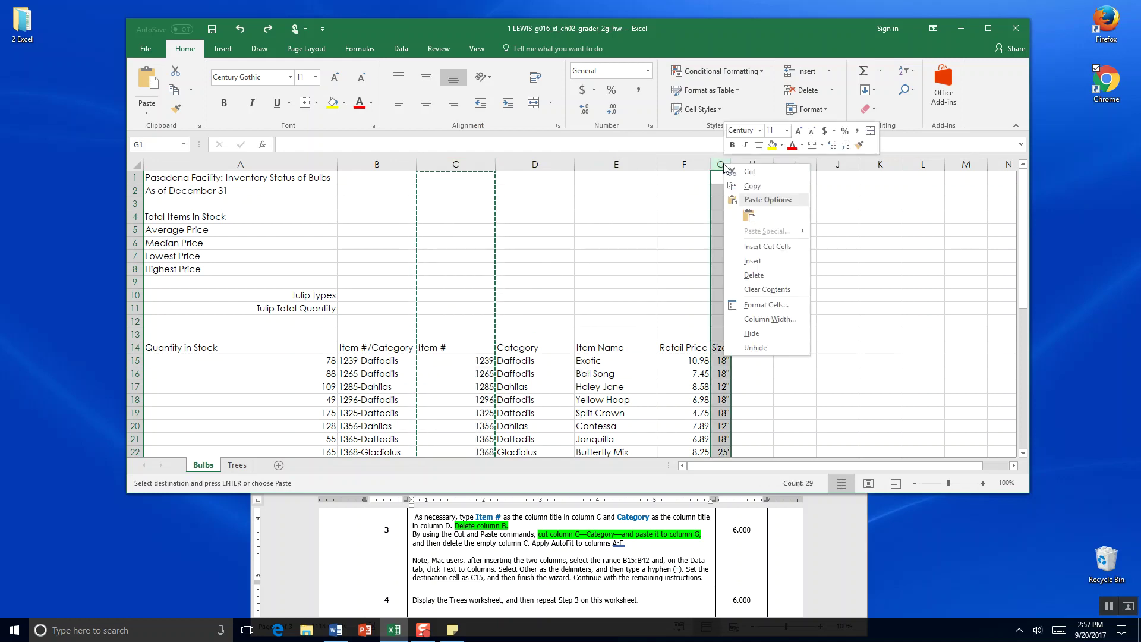
pyautogui.click(748, 214)
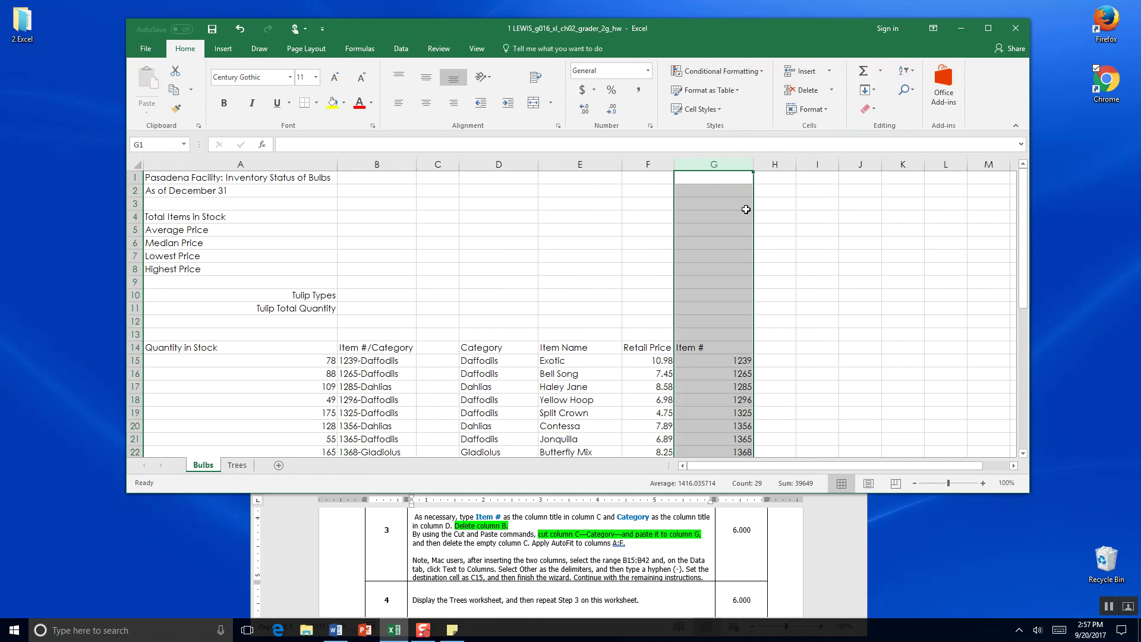
# Delete the empty column C from the Bulbs worksheet
pyautogui.click(439, 163)
pyautogui.rightClick(438, 165)
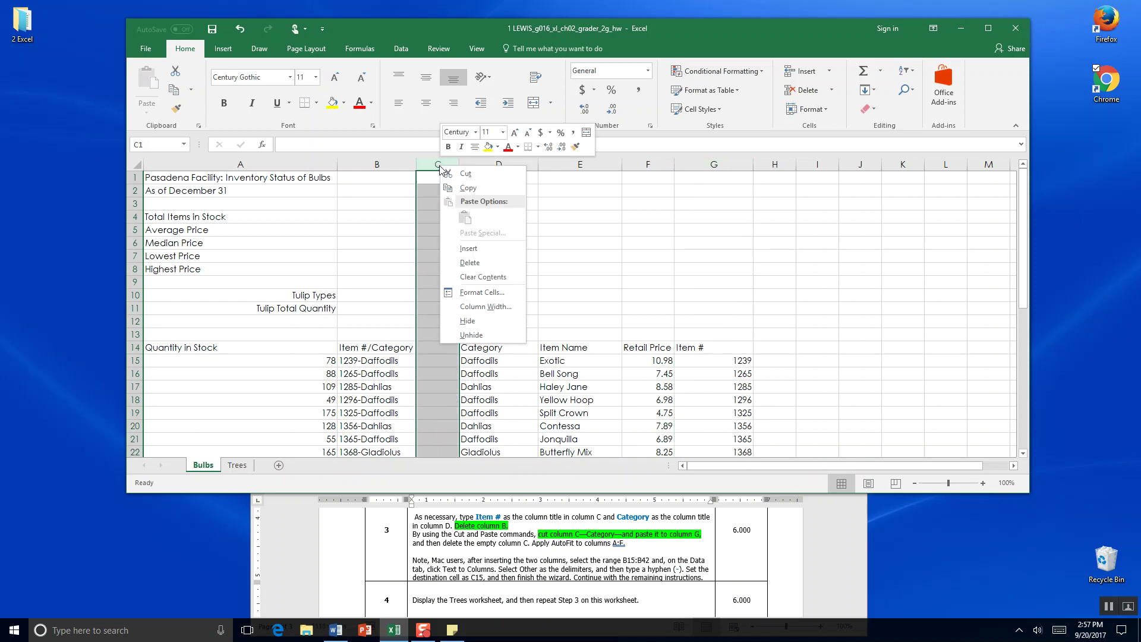
pyautogui.click(469, 263)
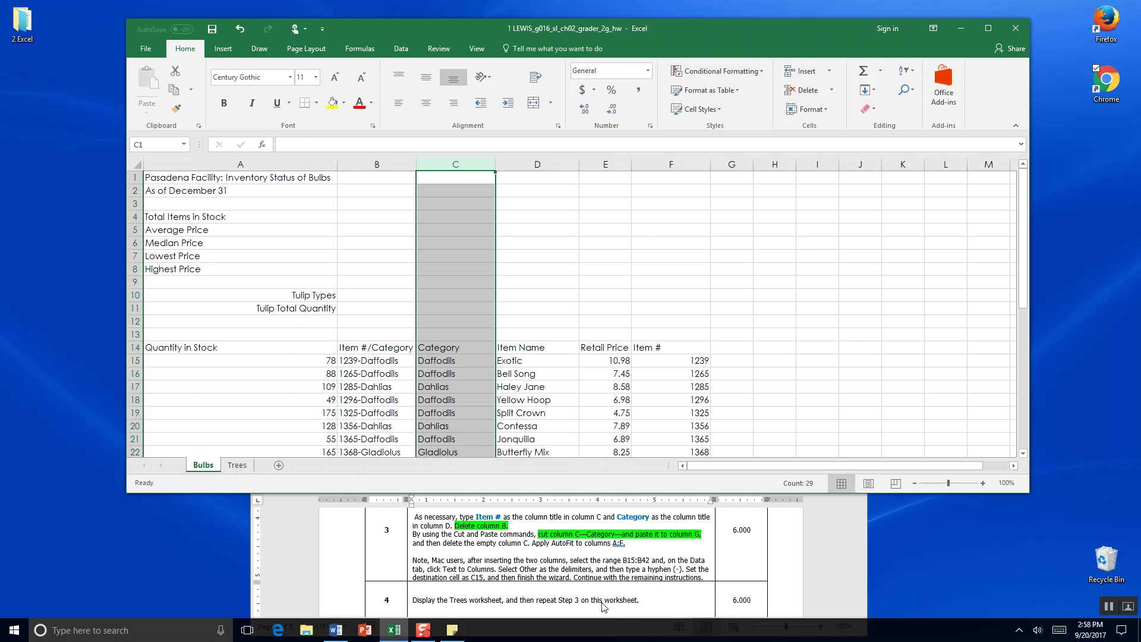
# On the Trees worksheet, insert two blank columns C and D between Item #/Category and Item Name
pyautogui.click(244, 465)
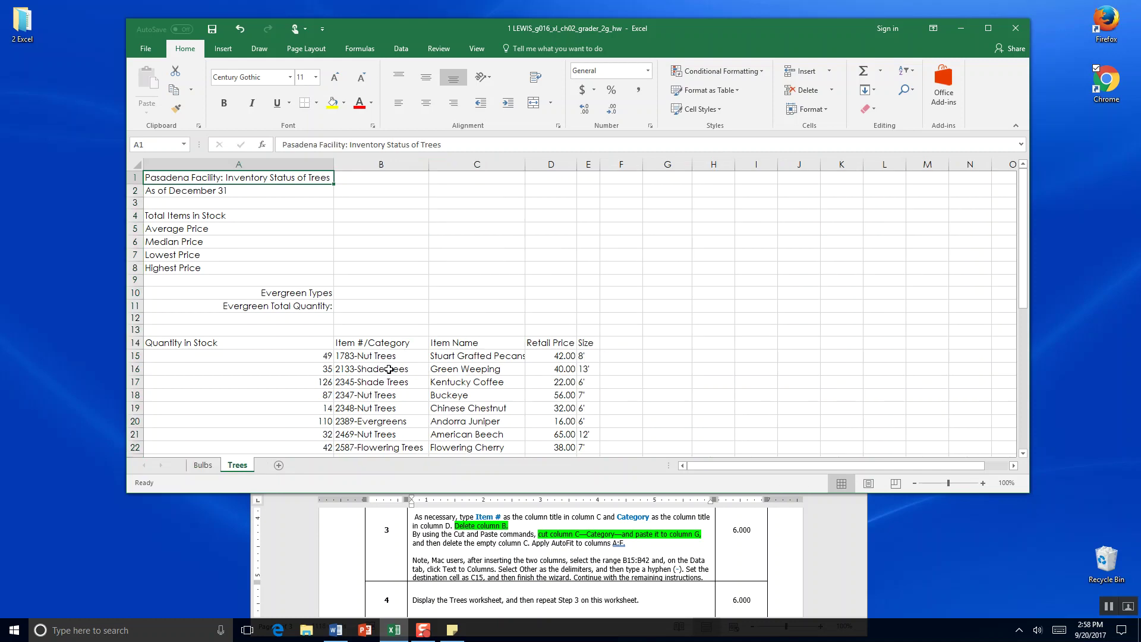
pyautogui.click(443, 165)
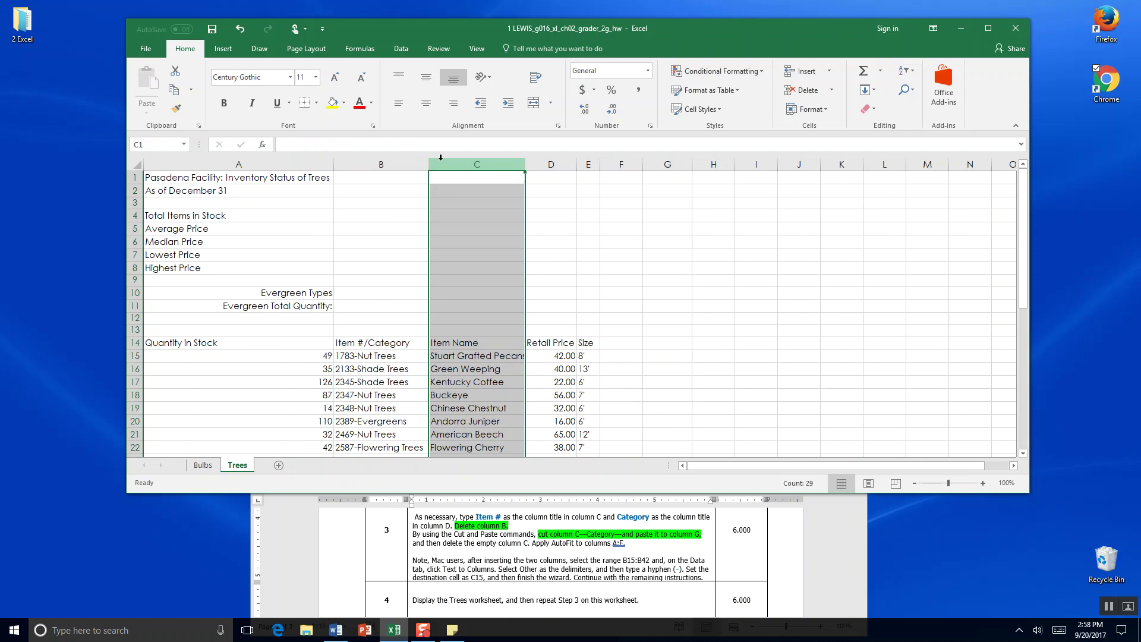
pyautogui.rightClick(443, 165)
pyautogui.click(469, 244)
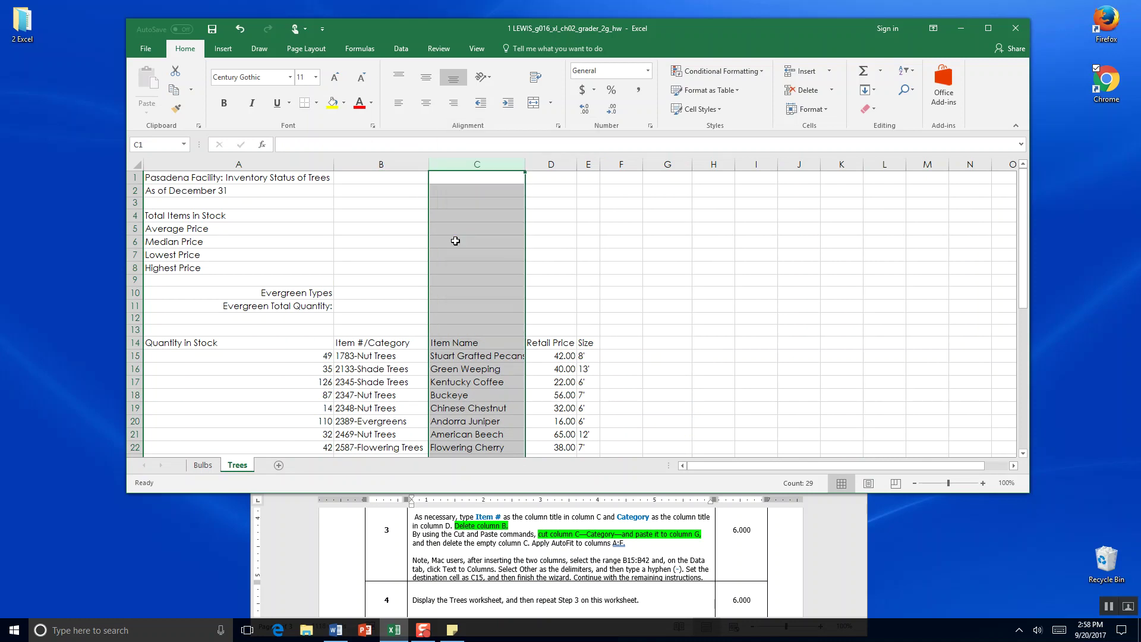
pyautogui.rightClick(464, 164)
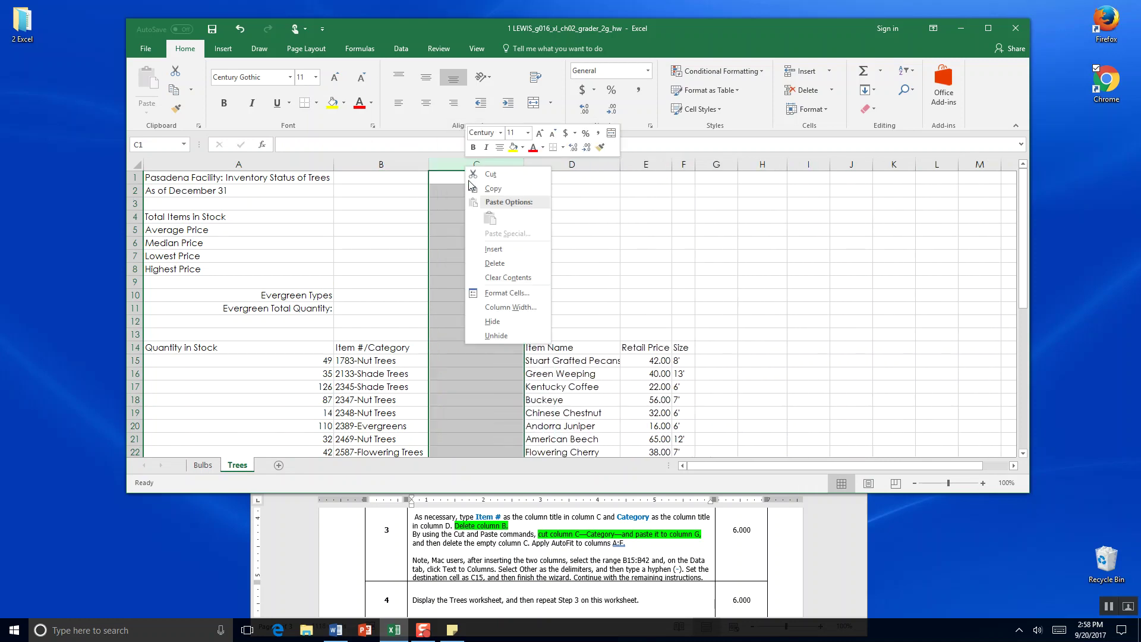
pyautogui.click(484, 248)
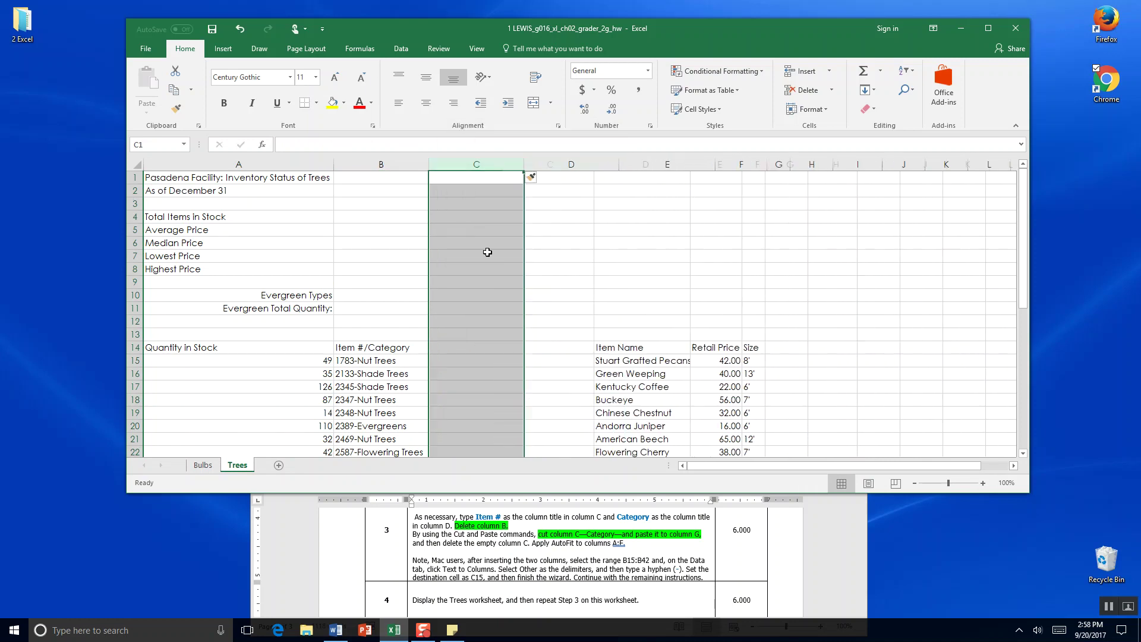
# Enter the column titles Item # in C14 and Category in D14 on the Trees worksheet
pyautogui.click(465, 349)
pyautogui.write('I')
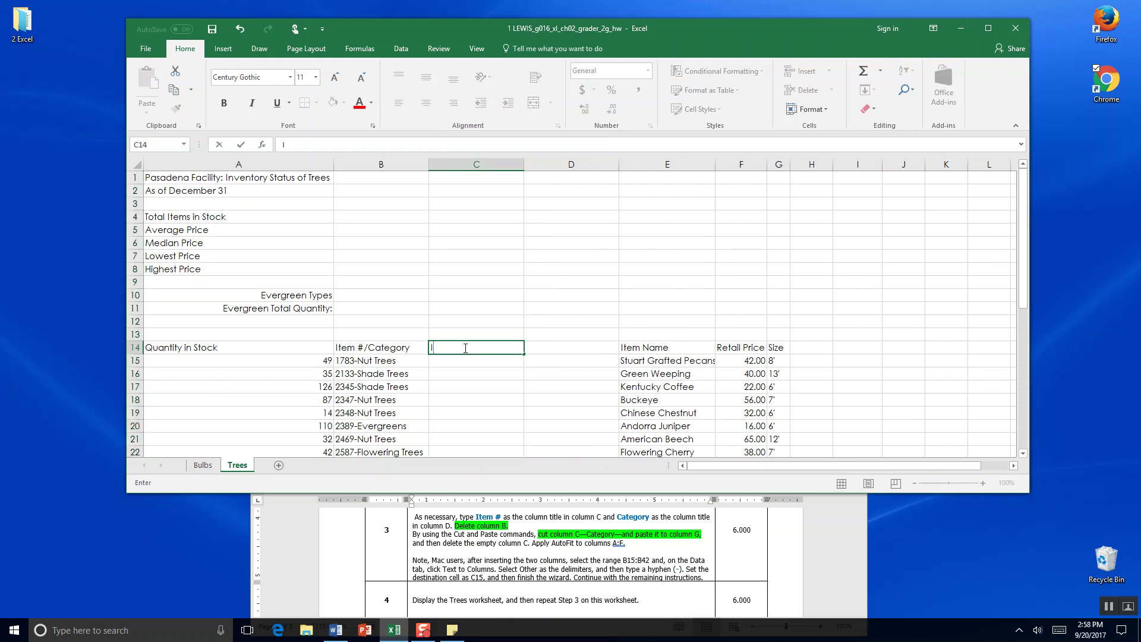
pyautogui.write('tem #')
pyautogui.click(554, 345)
pyautogui.write('Cate')
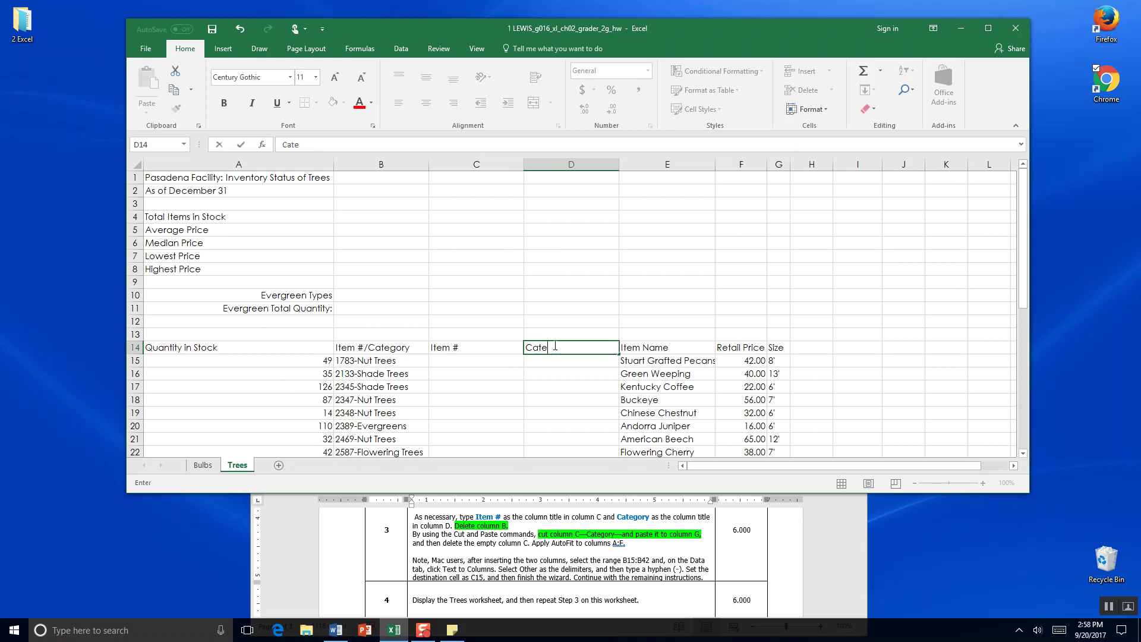
pyautogui.write('gory')
# Enter 1783, 2133 and 2345 in cells C15, C16 and C17 as the pattern for the Item # column
pyautogui.click(463, 362)
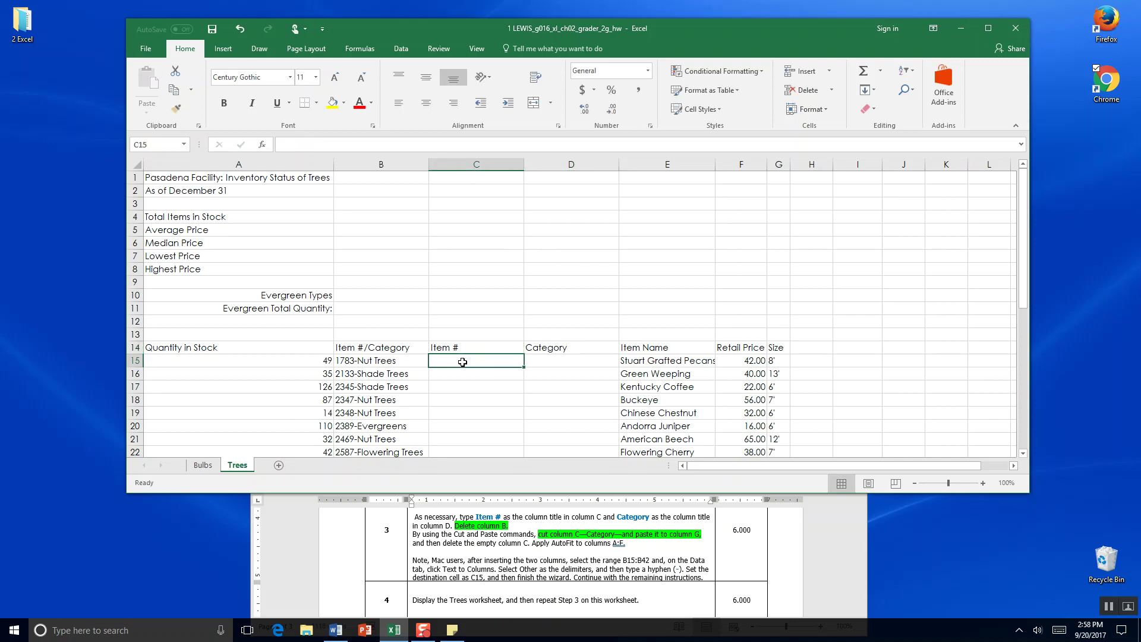
pyautogui.write('178')
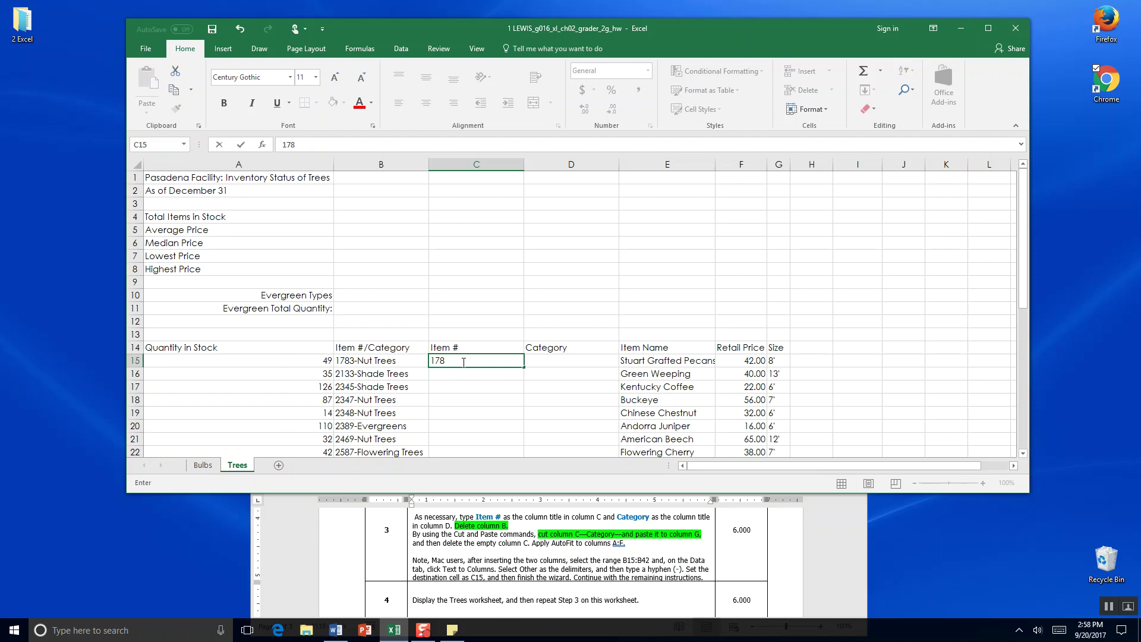
pyautogui.write('302')
pyautogui.press('BackSpace')
pyautogui.press('Return')
pyautogui.write('2133')
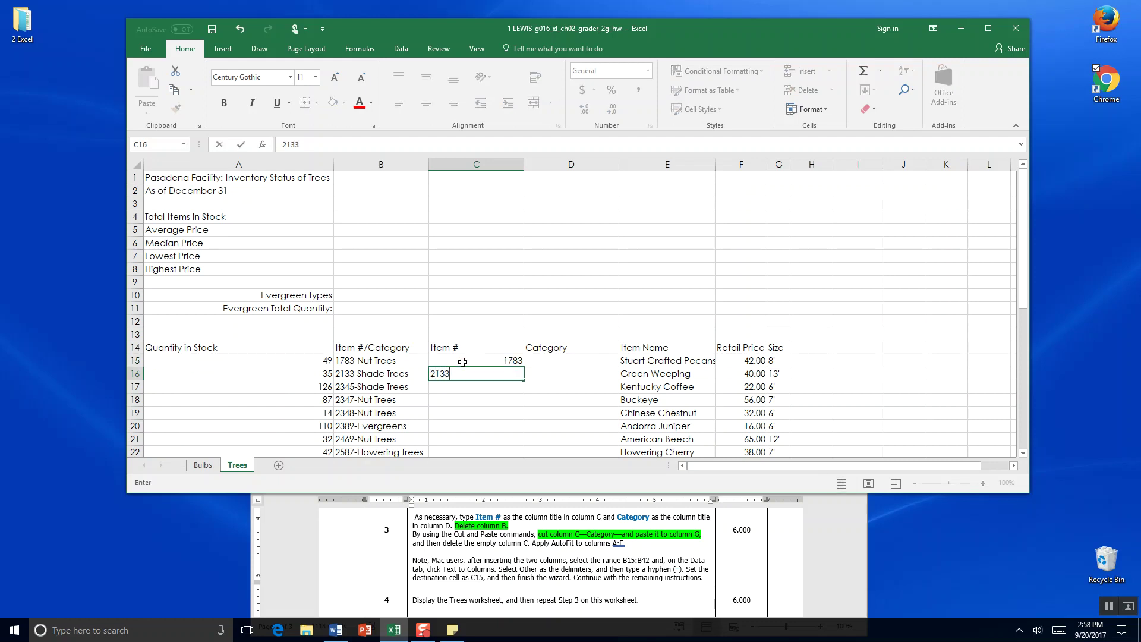
pyautogui.press('Return')
pyautogui.write('2345')
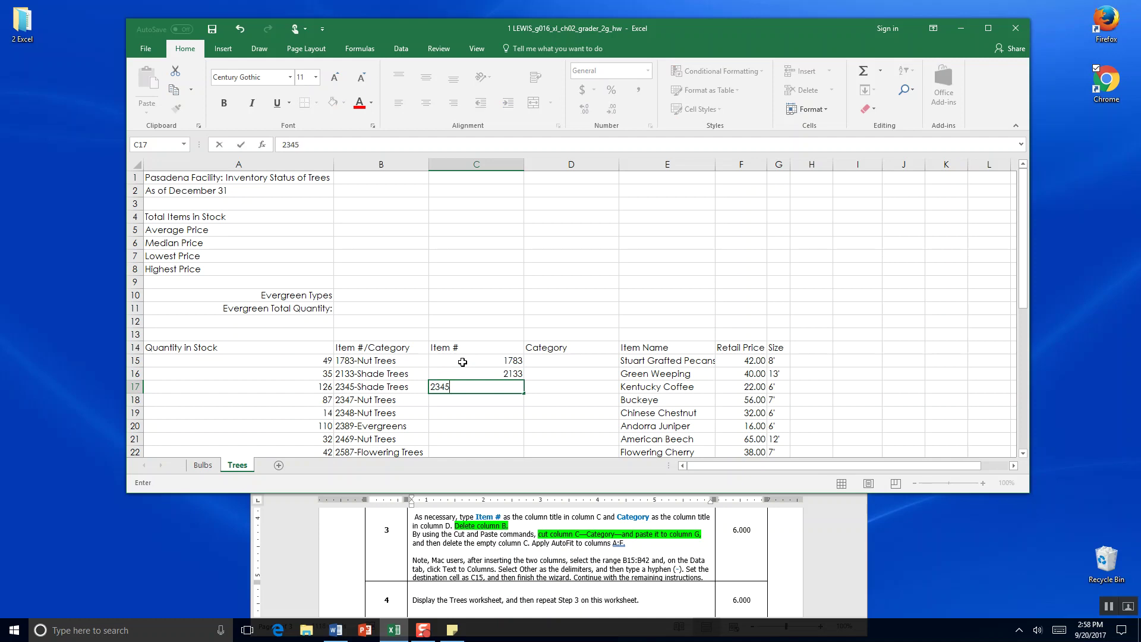
pyautogui.press('Return')
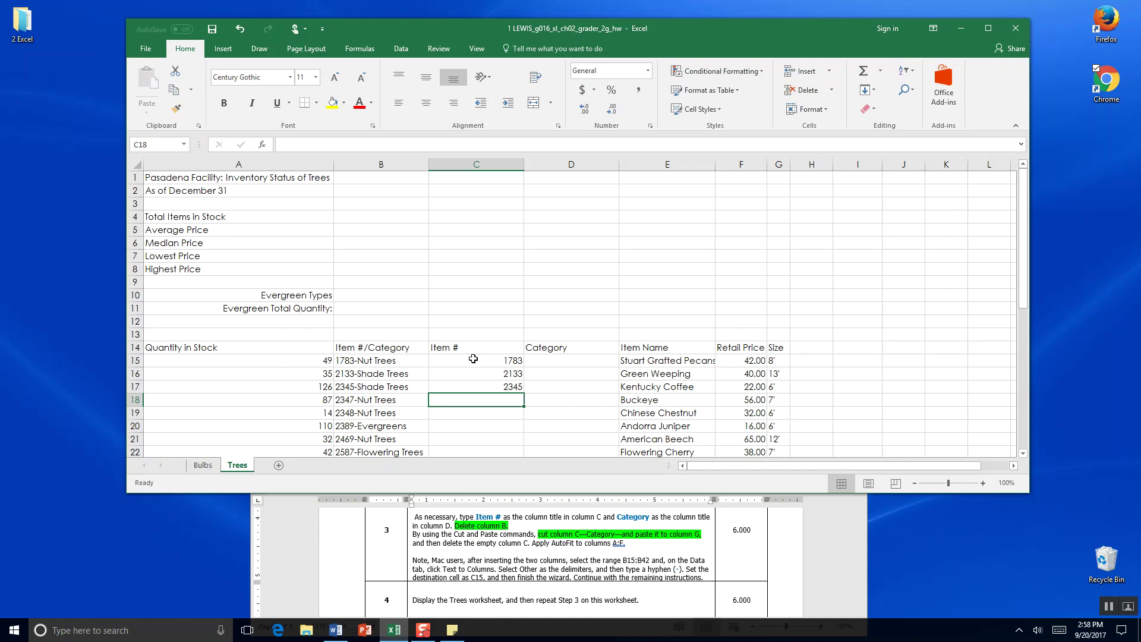
# Find Flash Fill through the command search and apply it from C18 to complete the Trees worksheet's Item # column
pyautogui.click(542, 47)
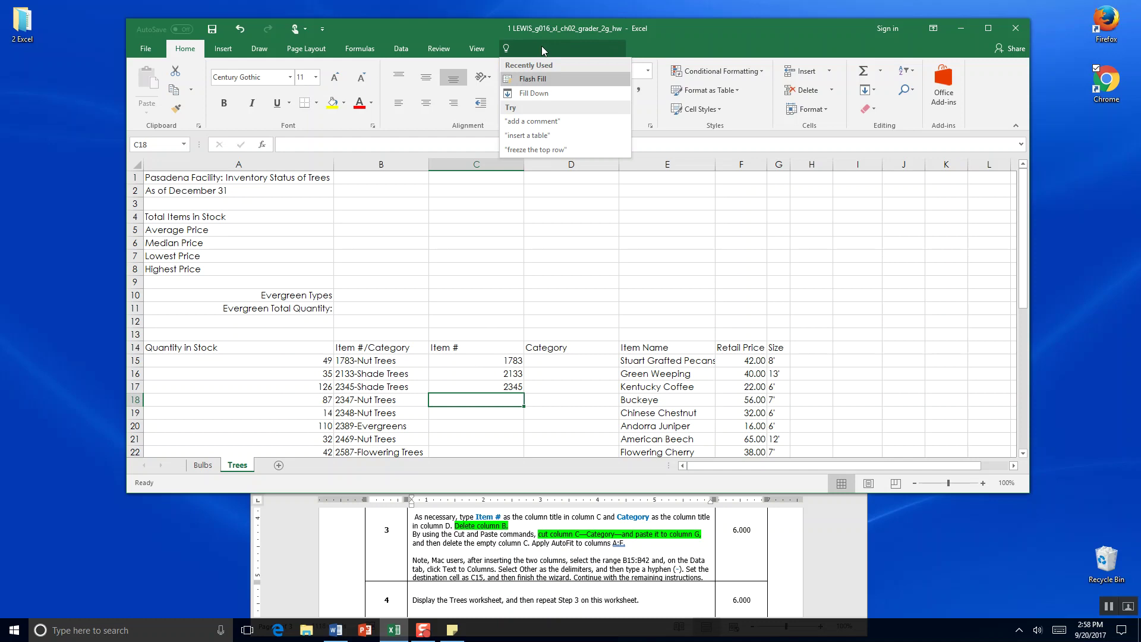
pyautogui.write('enable ')
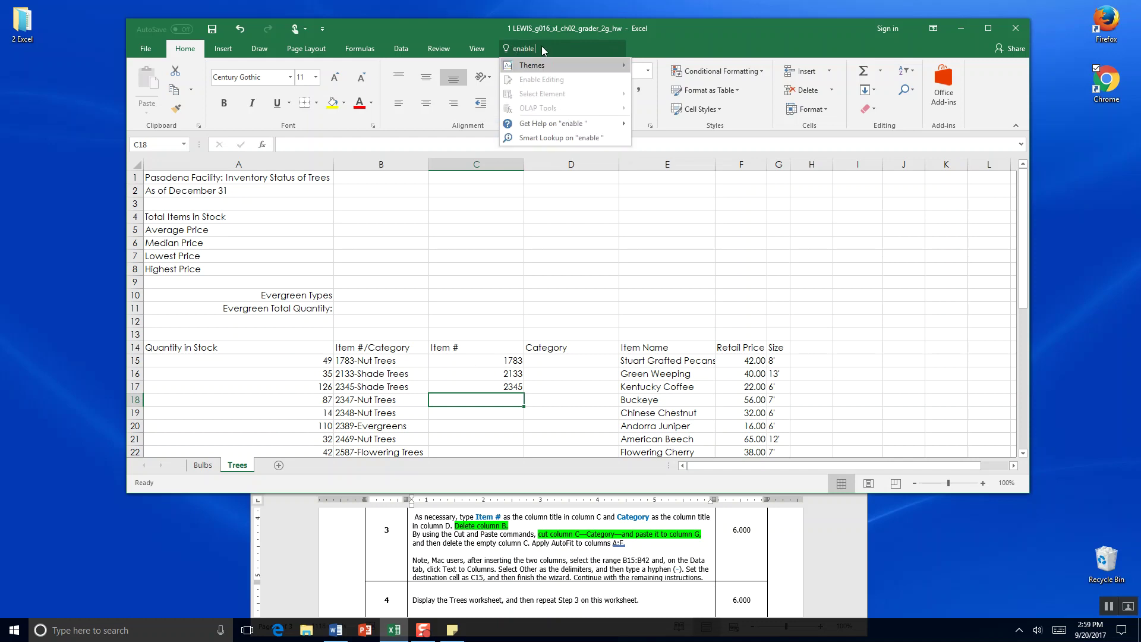
pyautogui.write('flash fil')
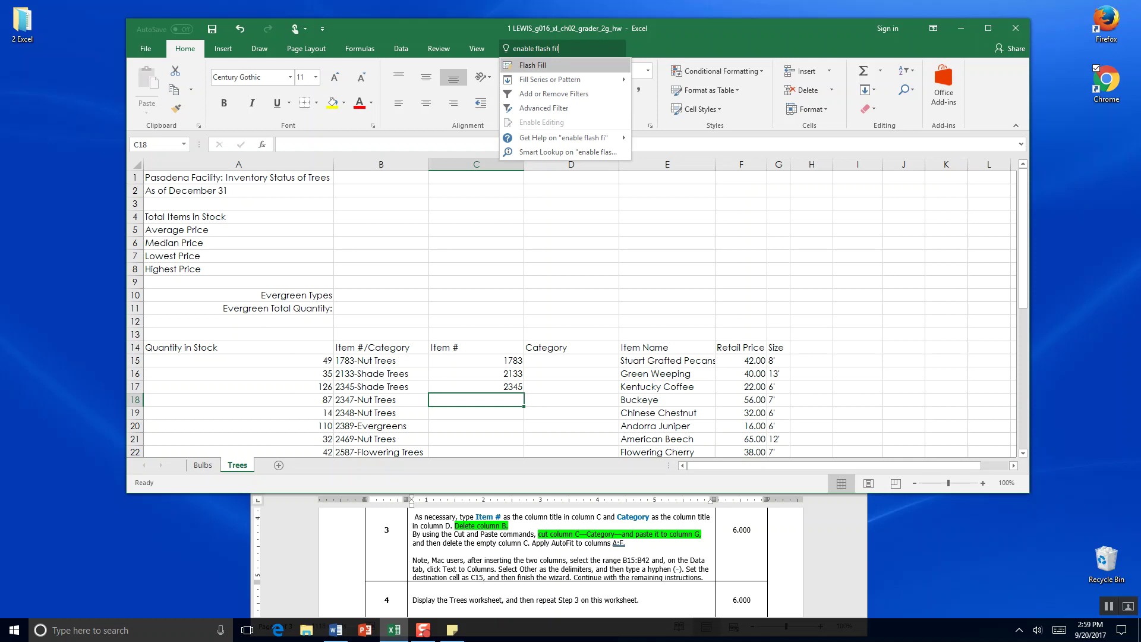
pyautogui.press('Return')
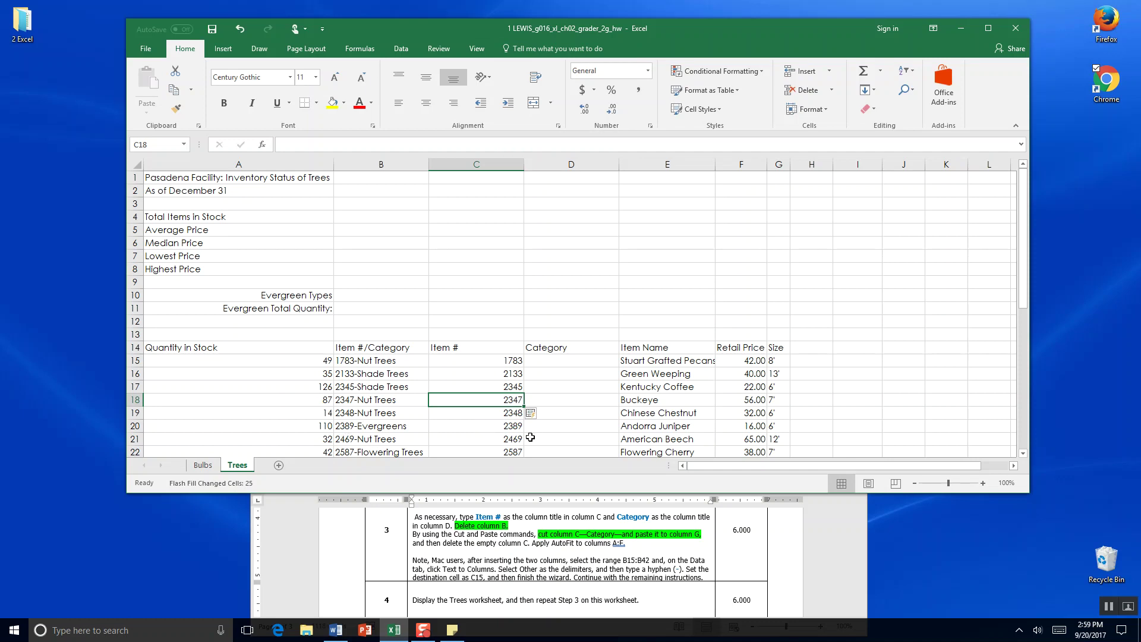
# Enter Nut Trees in D15 and Shade Trees in D16, accepting the Flash Fill suggestion for the rest of the Trees worksheet's Category column
pyautogui.click(550, 361)
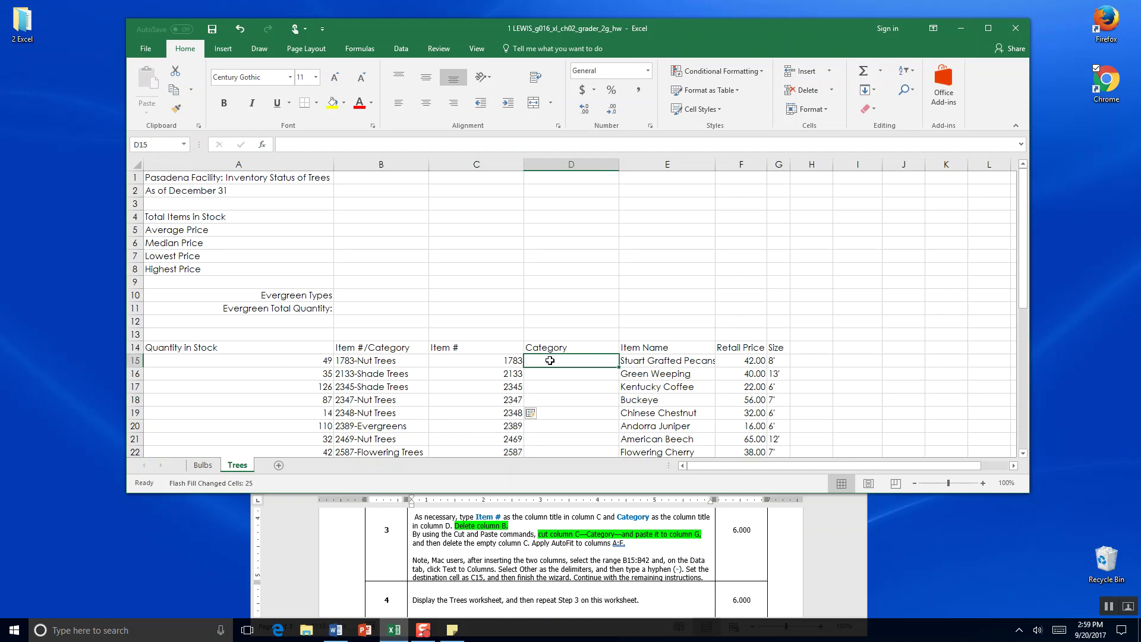
pyautogui.write('Nut')
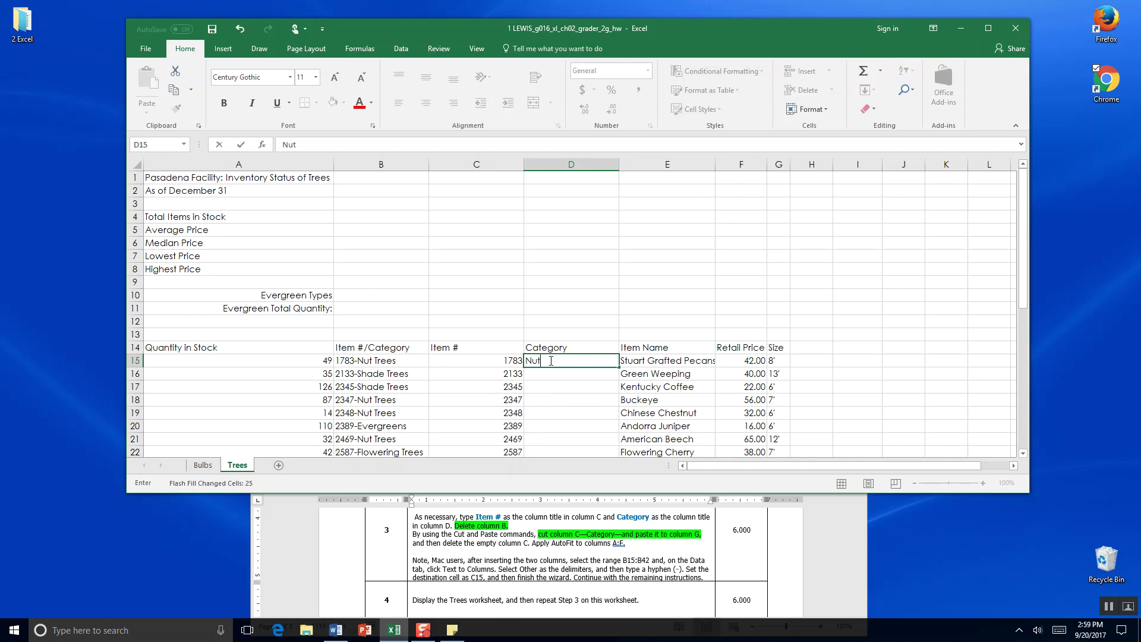
pyautogui.write(' Trees')
pyautogui.press('Return')
pyautogui.write('Shade Trees')
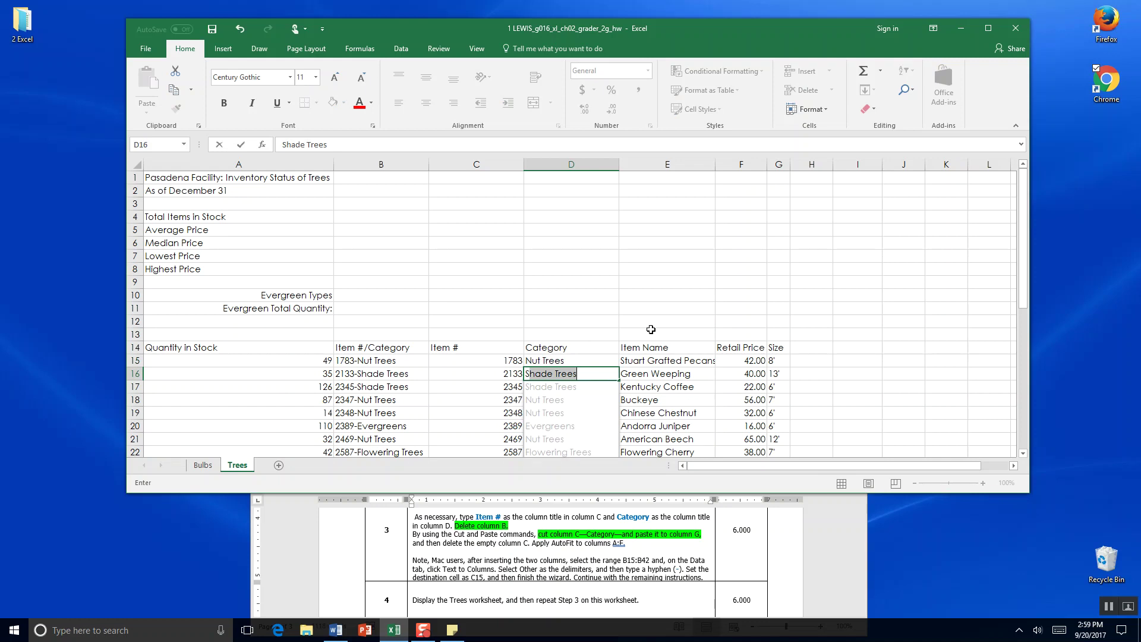
pyautogui.press('Return')
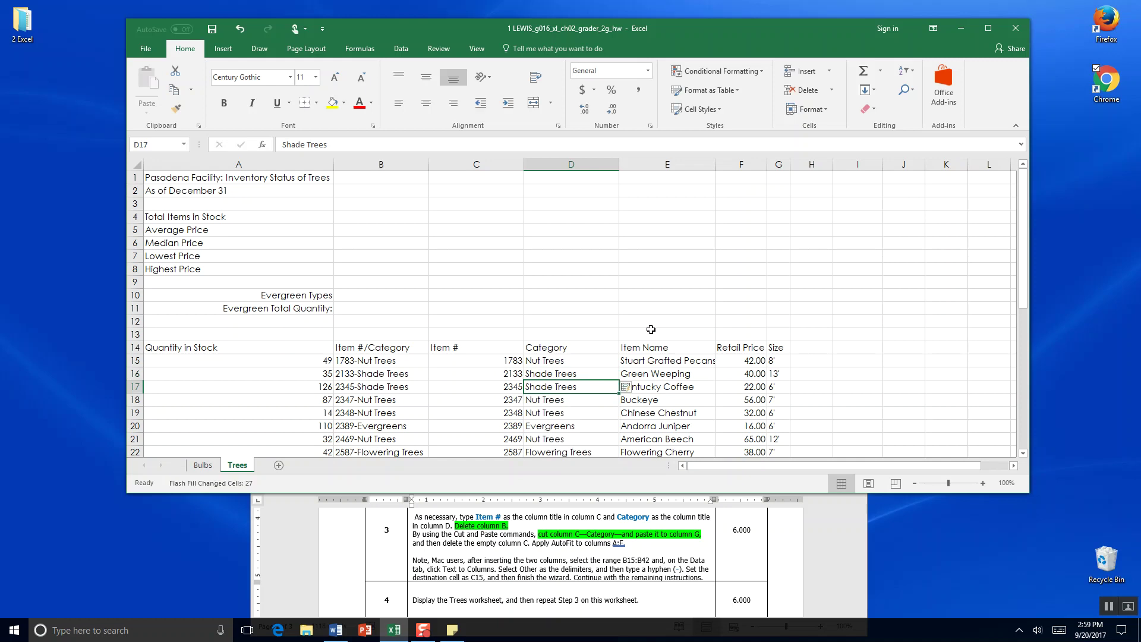
# Delete column B, containing the combined Item #/Category data, from the Trees worksheet
pyautogui.click(379, 164)
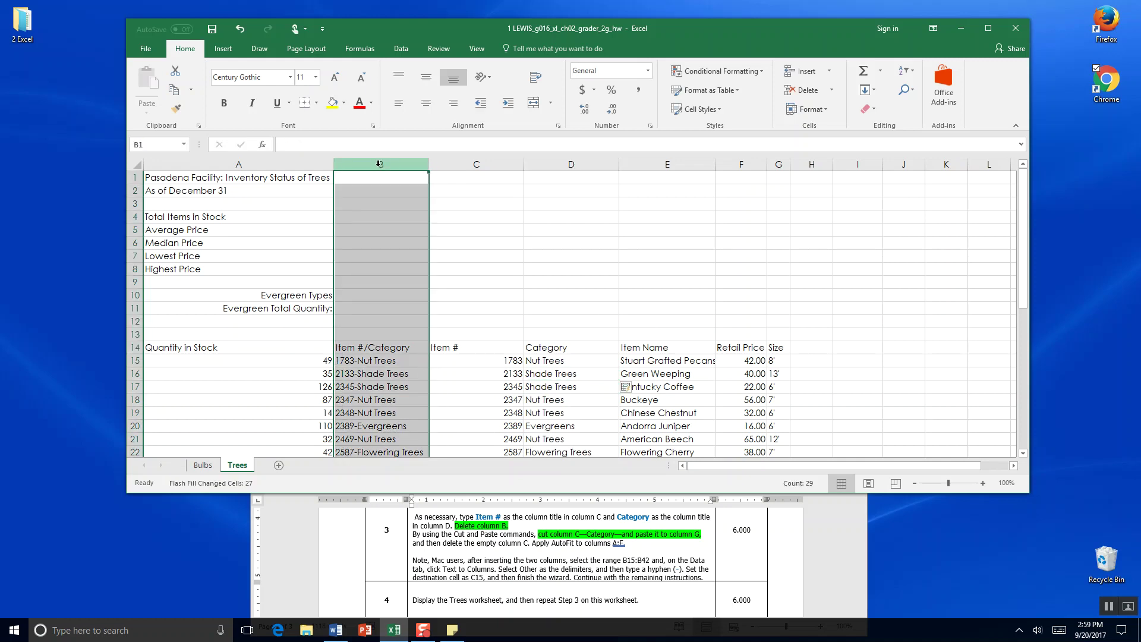
pyautogui.rightClick(379, 166)
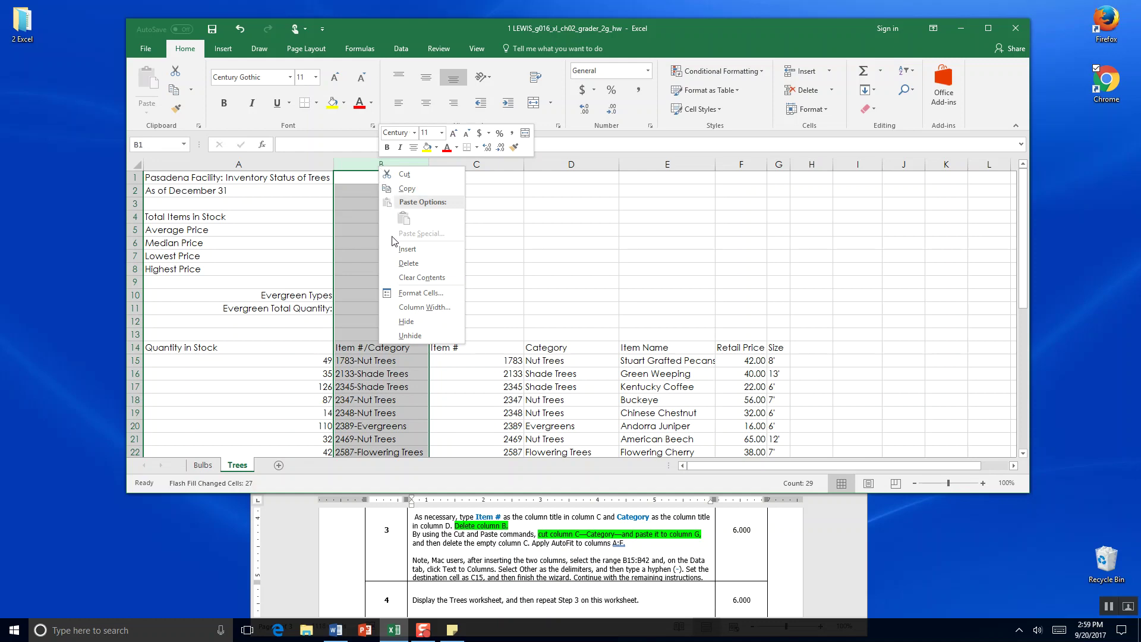
pyautogui.click(409, 263)
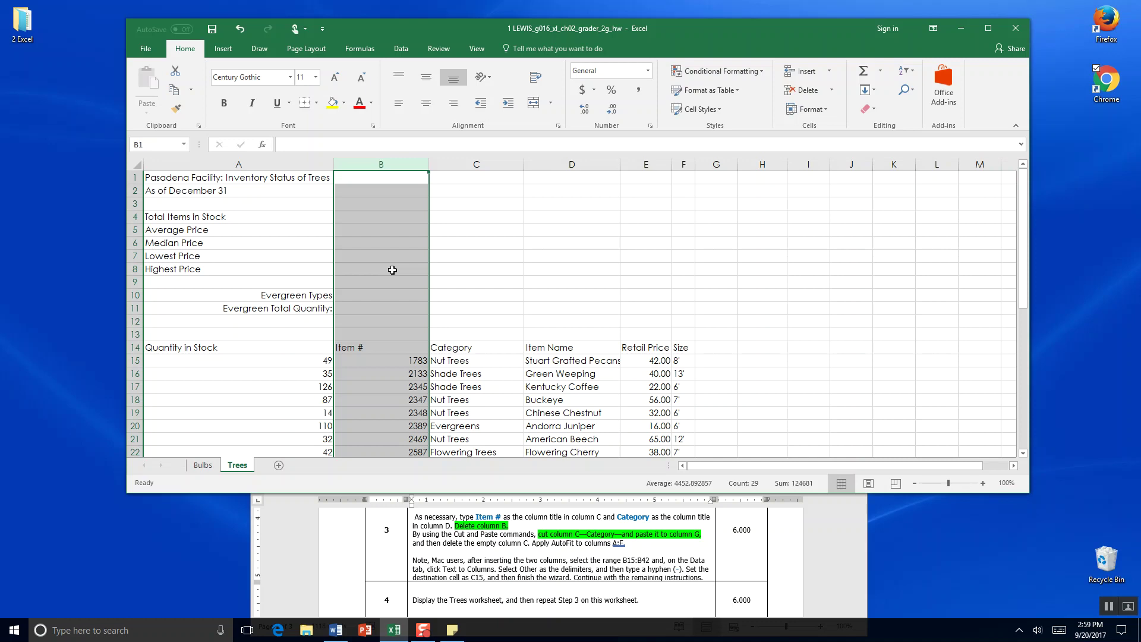
# Cut the Category column C on the Trees worksheet, paste it into column G, and save the workbook
pyautogui.click(468, 161)
pyautogui.rightClick(468, 162)
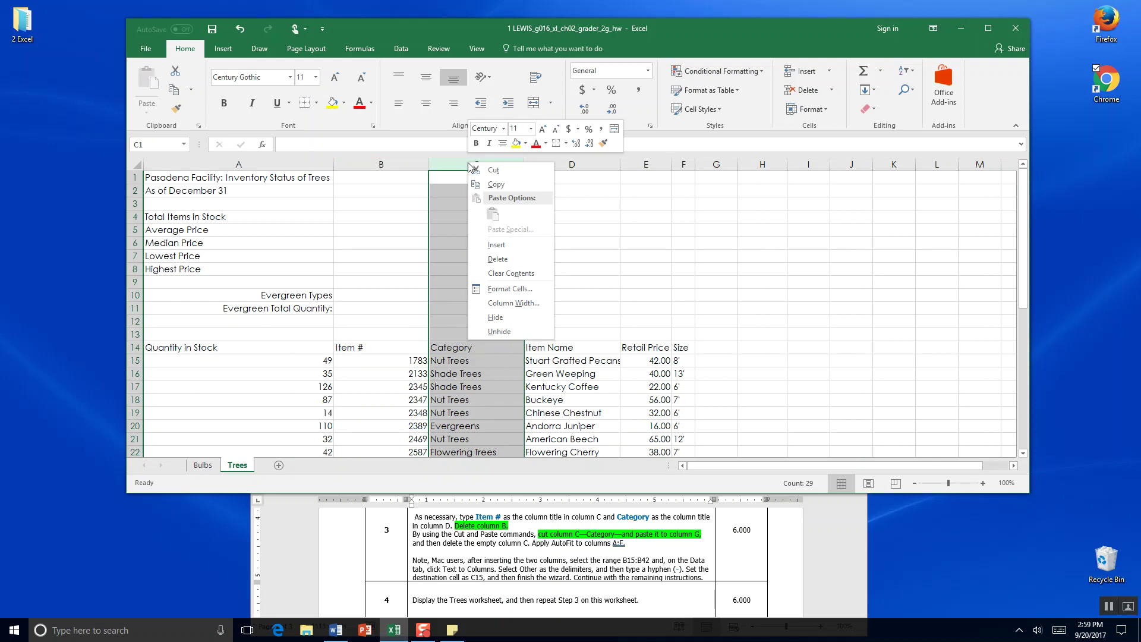
pyautogui.click(494, 170)
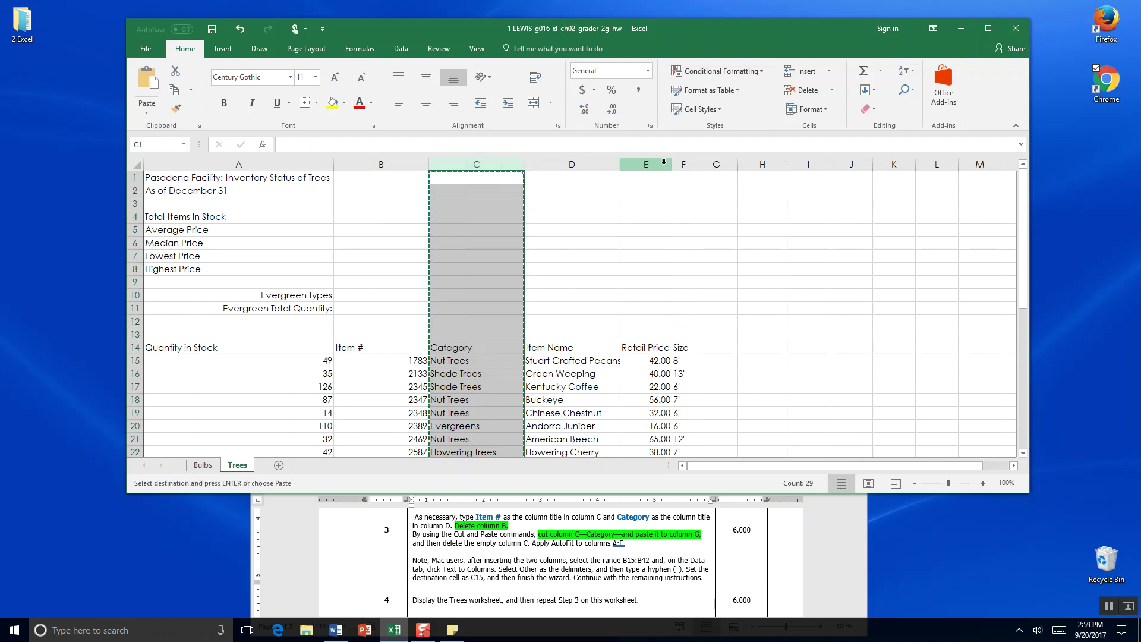
pyautogui.click(717, 168)
pyautogui.rightClick(716, 170)
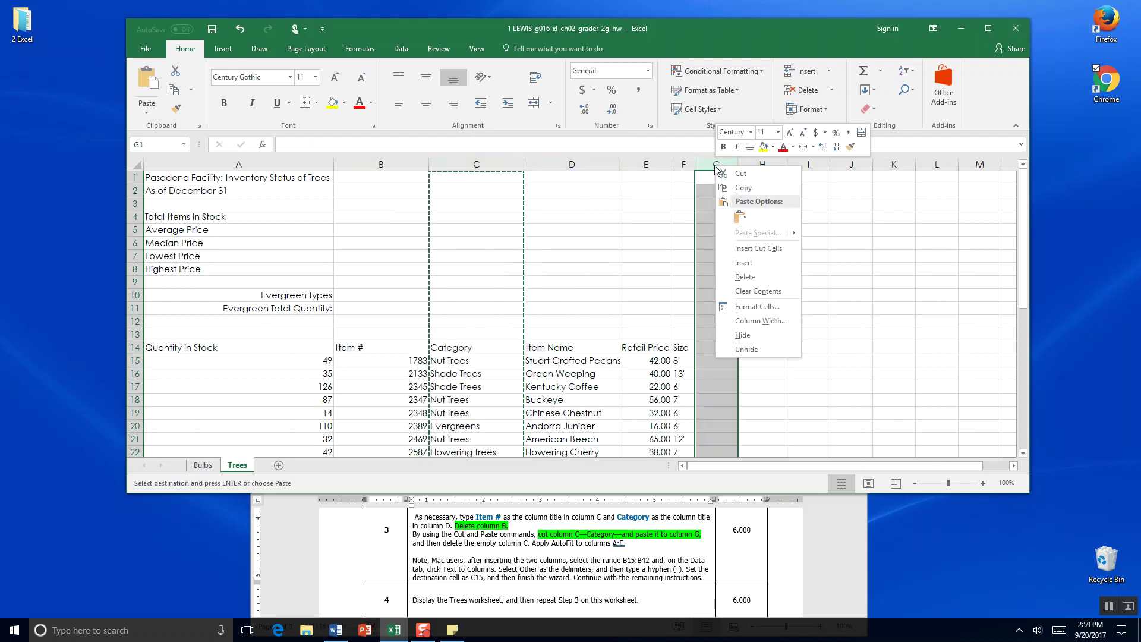
pyautogui.click(737, 220)
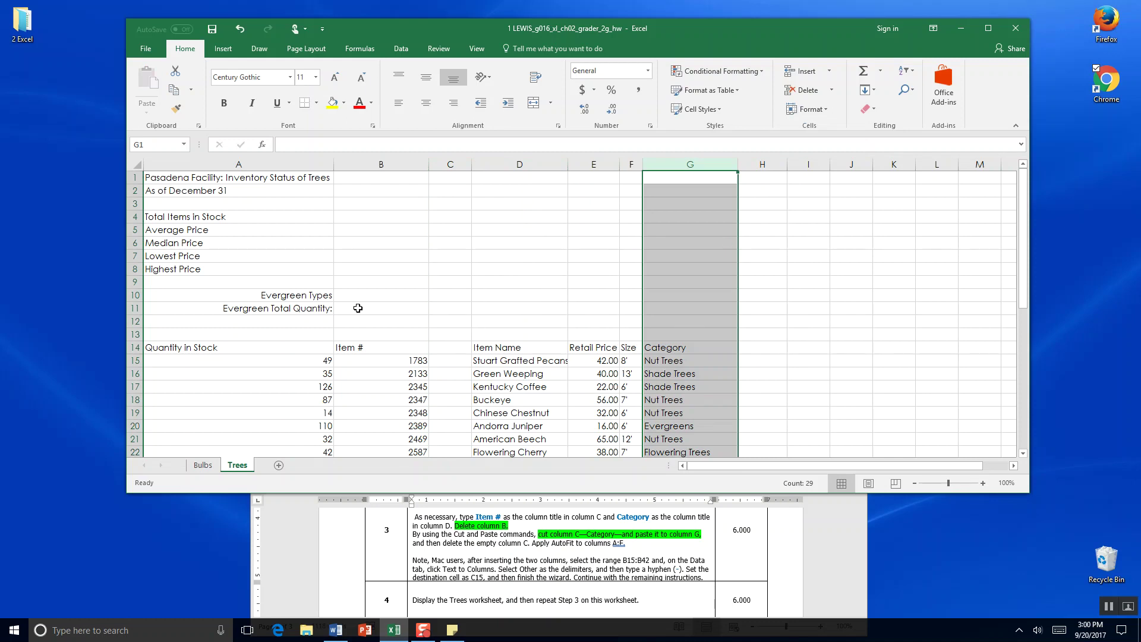
pyautogui.click(212, 30)
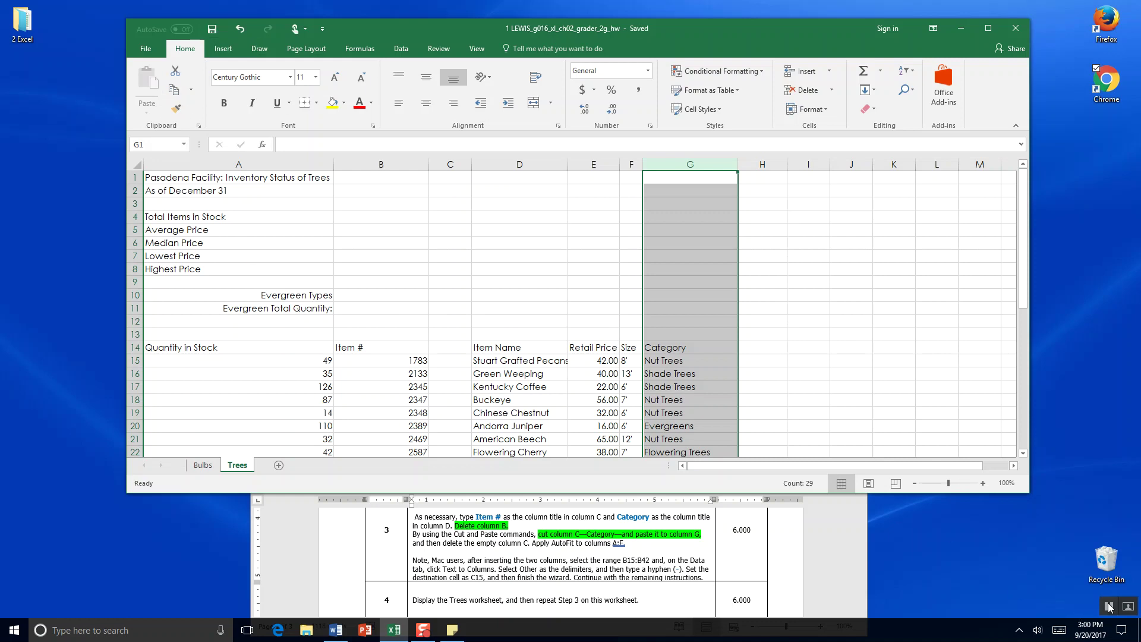
# Switch to the Word instructions and format the sentence "Apply AutoFit to columns A:F." in step 3 as 12 pt bold
pyautogui.click(627, 544)
pyautogui.moveTo(627, 544); pyautogui.dragTo(532, 544)
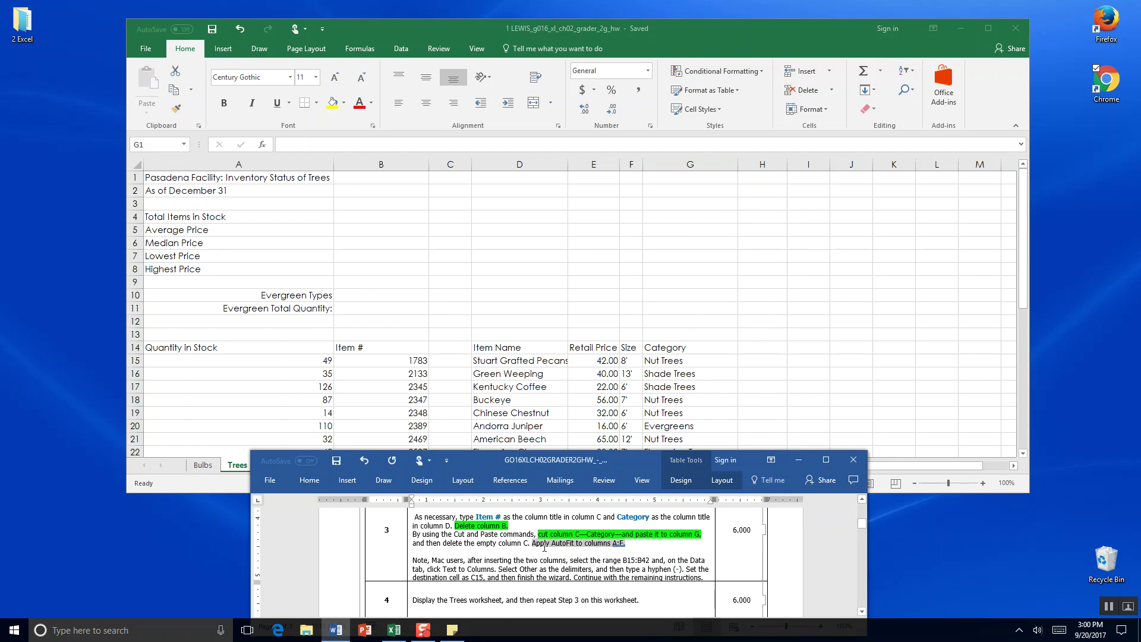
pyautogui.click(309, 480)
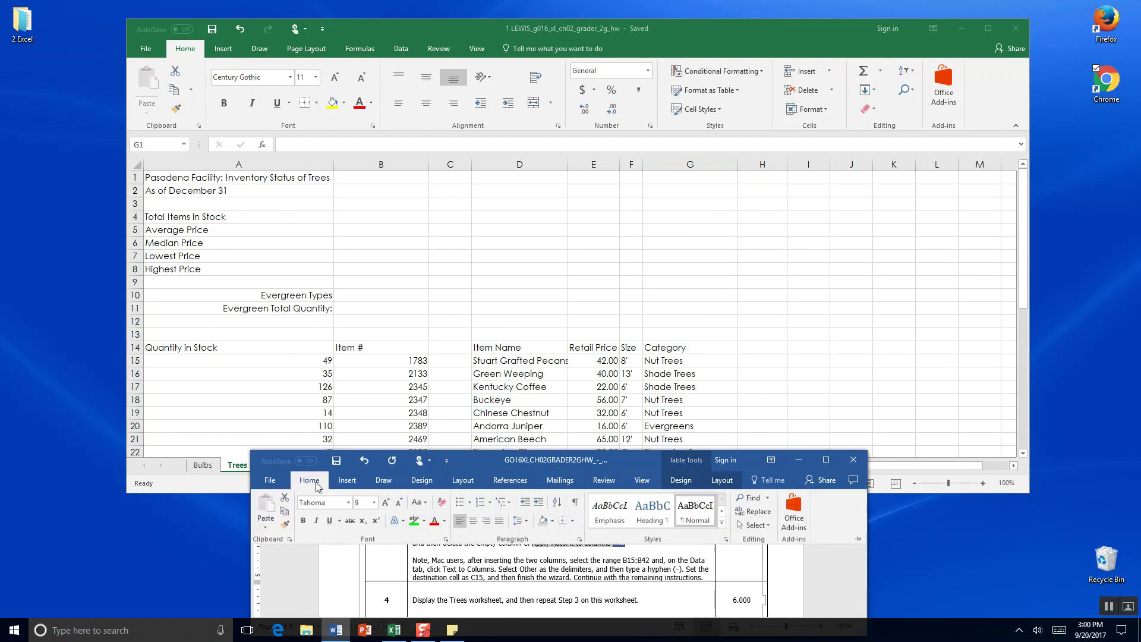
pyautogui.click(374, 503)
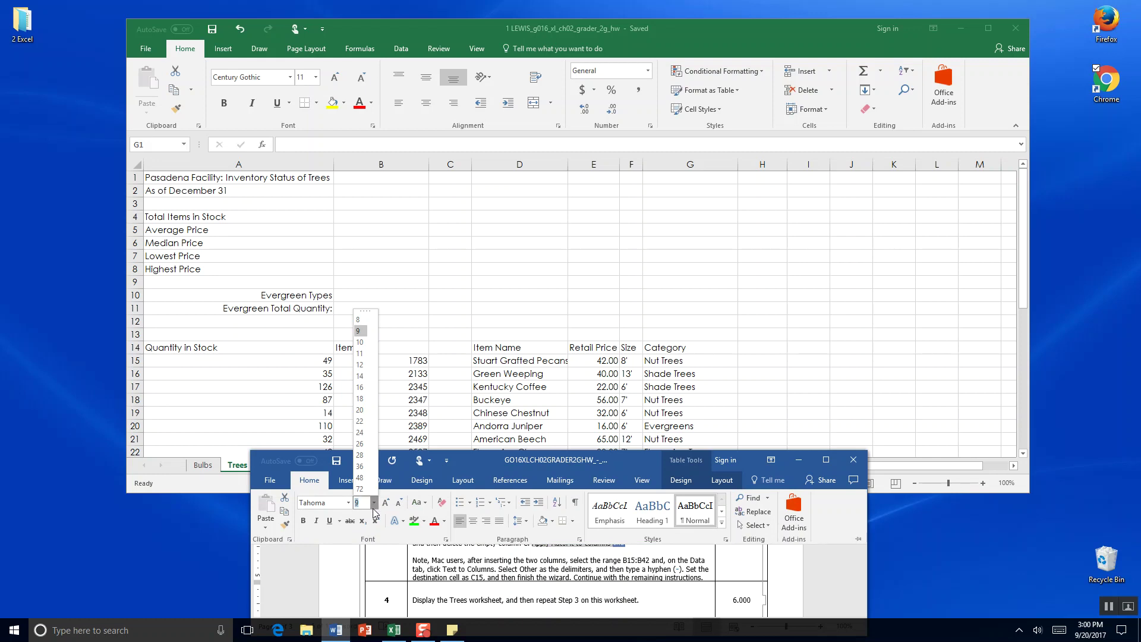
pyautogui.click(360, 365)
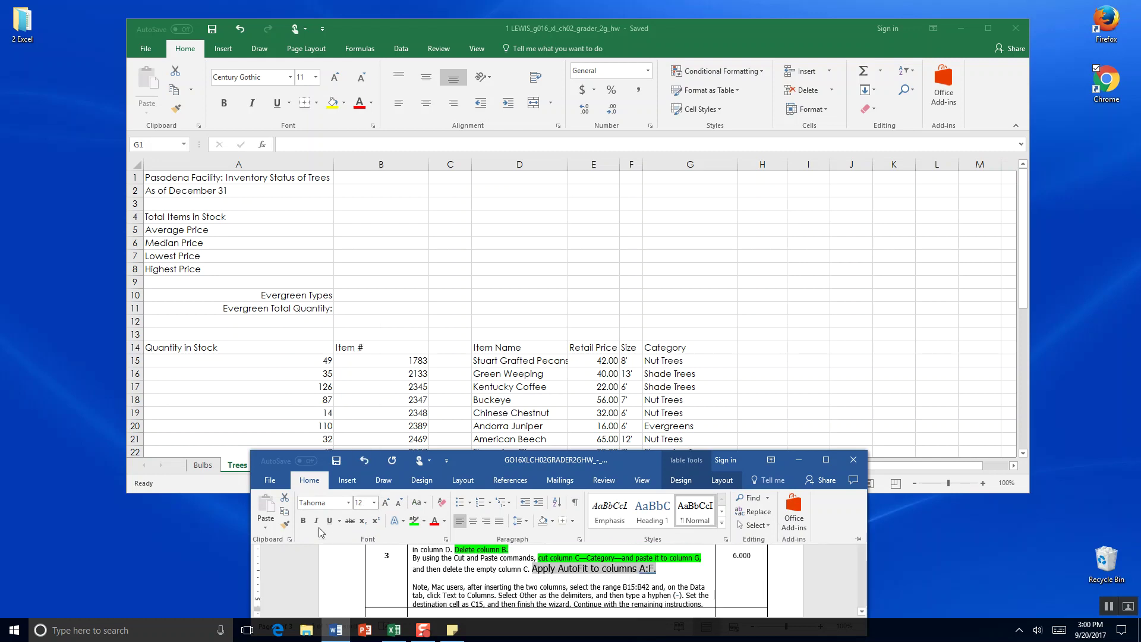
pyautogui.click(302, 521)
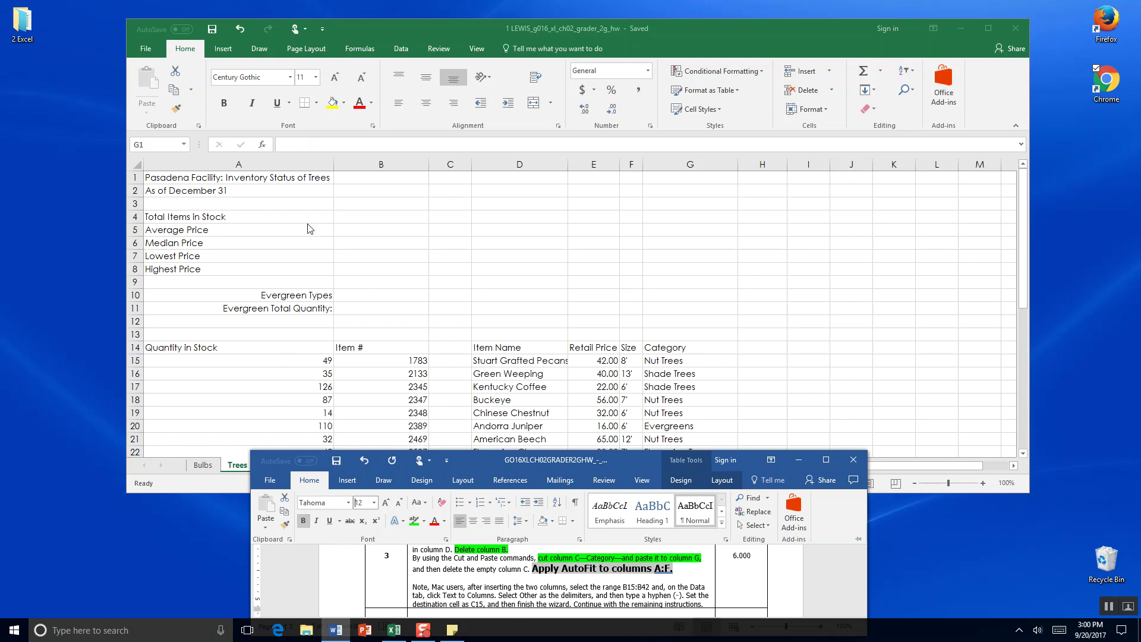
# Return to the Excel workbook and AutoFit columns A and B on the Trees worksheet
pyautogui.click(201, 164)
pyautogui.click(198, 163)
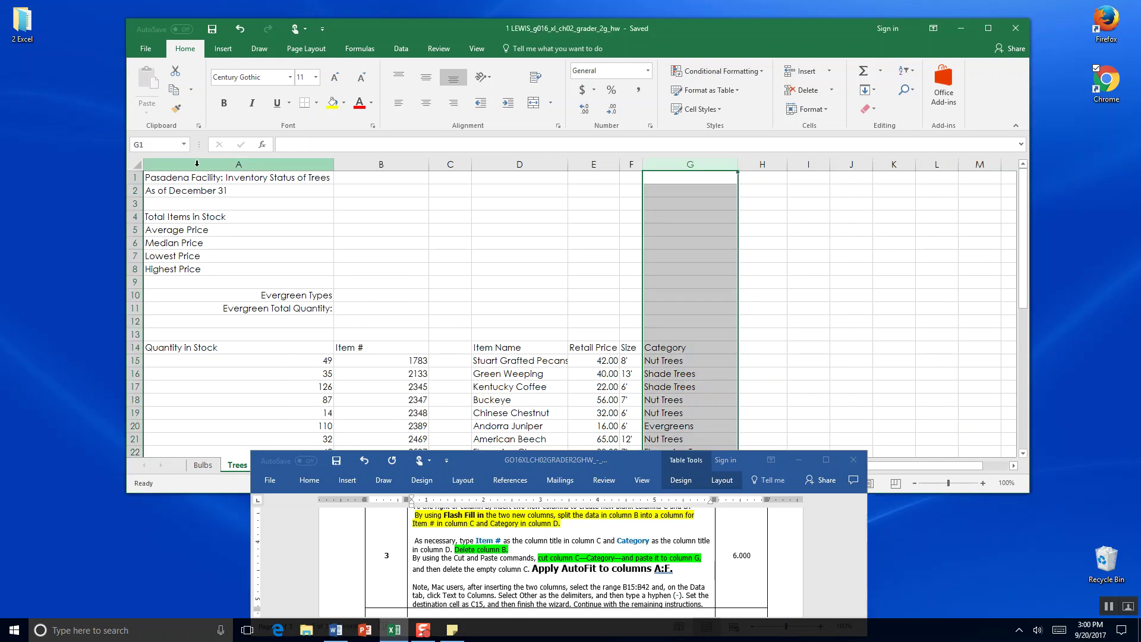
pyautogui.doubleClick(334, 165)
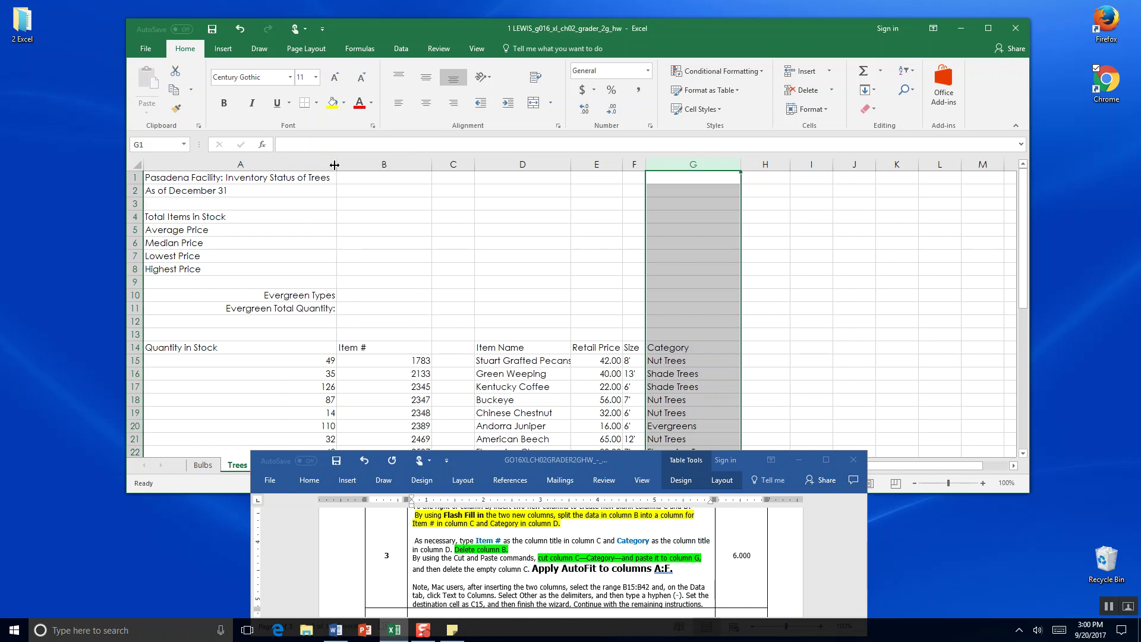
pyautogui.doubleClick(431, 165)
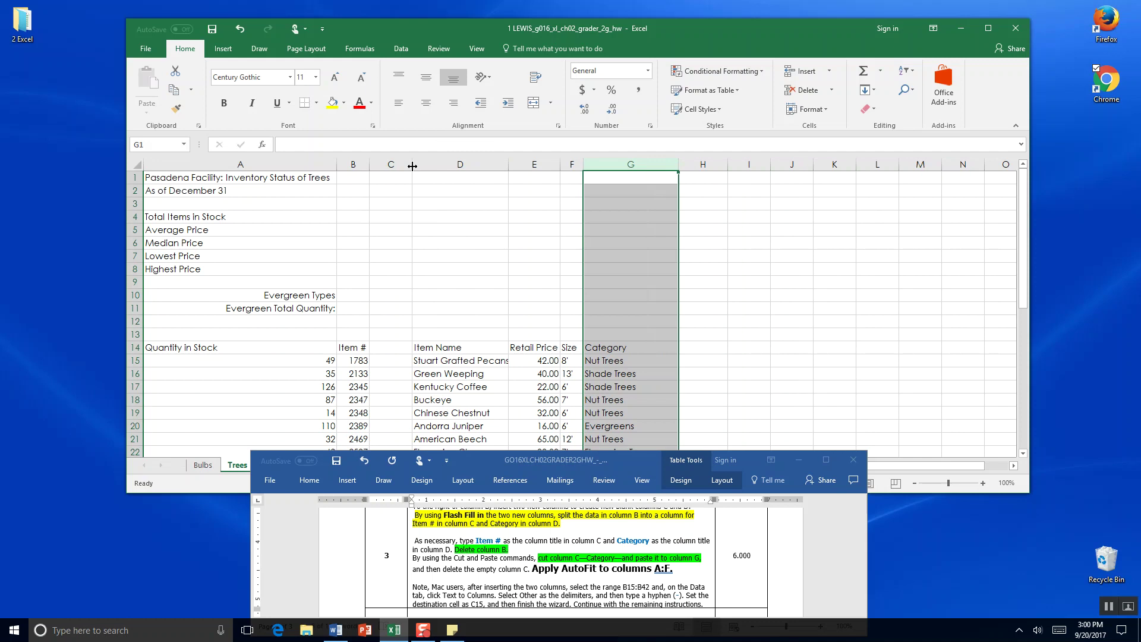
# Delete the empty column C between Item # and Item Name on the Trees worksheet
pyautogui.click(398, 164)
pyautogui.rightClick(398, 164)
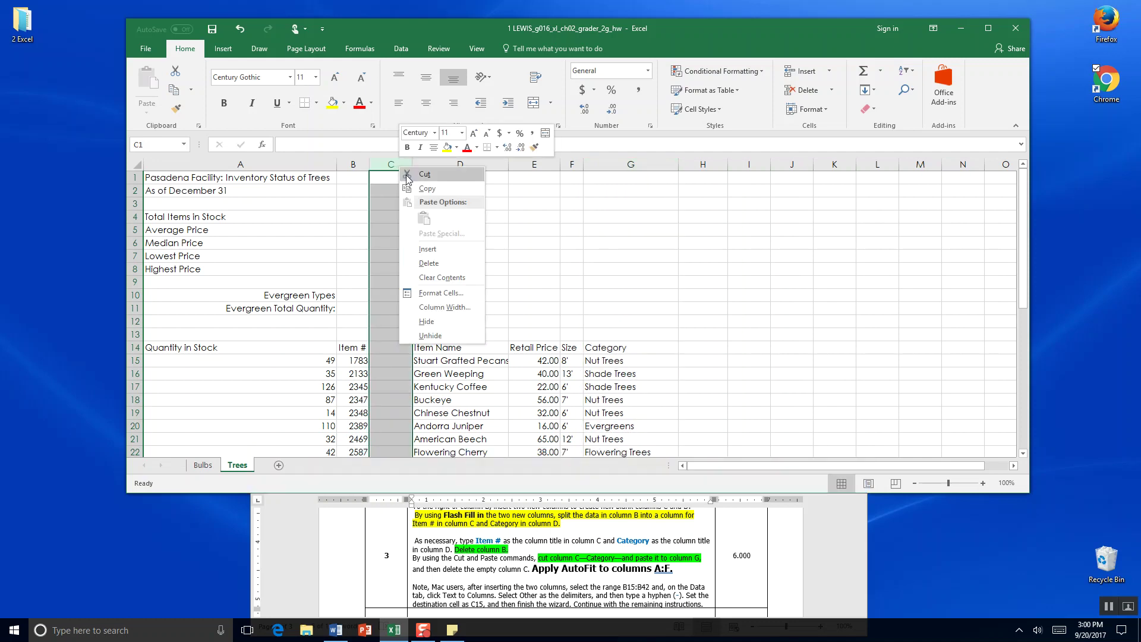
pyautogui.click(428, 262)
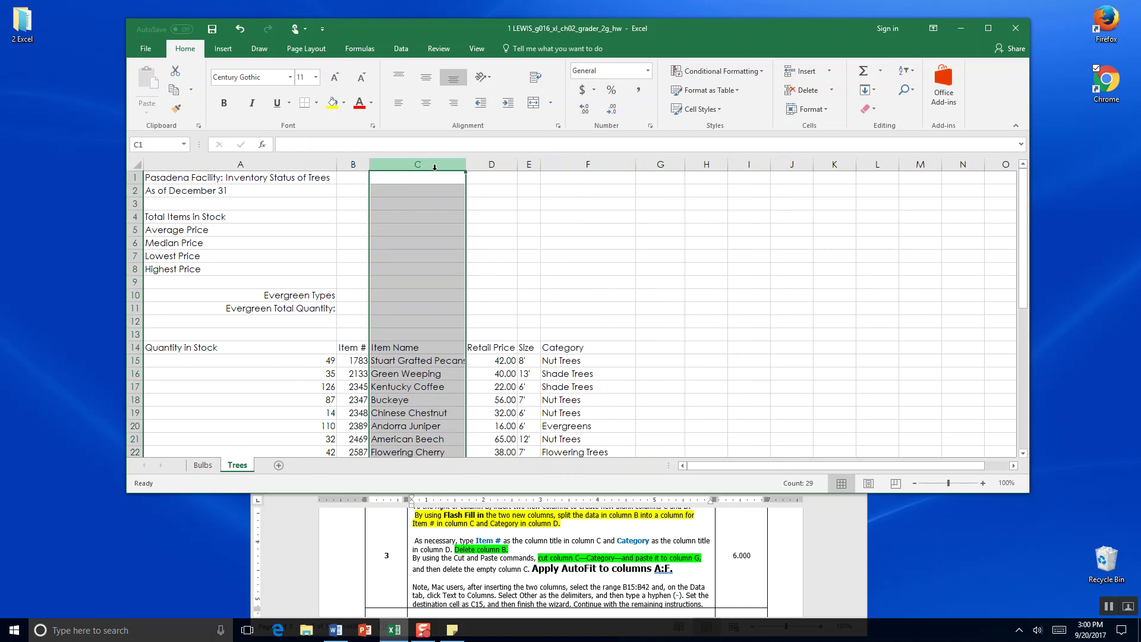
# AutoFit the Trees worksheet's remaining columns from Item Name through Category (C to F) and save the workbook
pyautogui.doubleClick(466, 165)
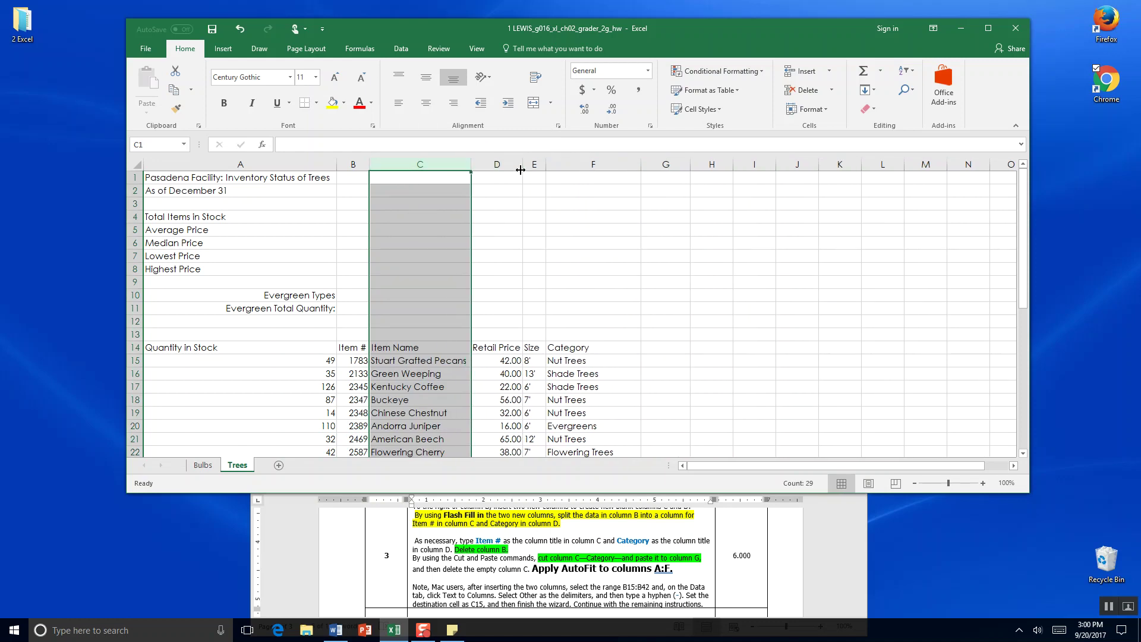
pyautogui.moveTo(547, 166); pyautogui.dragTo(545, 165)
pyautogui.doubleClick(640, 165)
pyautogui.click(212, 29)
# Display the Bulbs worksheet and AutoFit its columns C through F, from Category to Item #
pyautogui.click(202, 466)
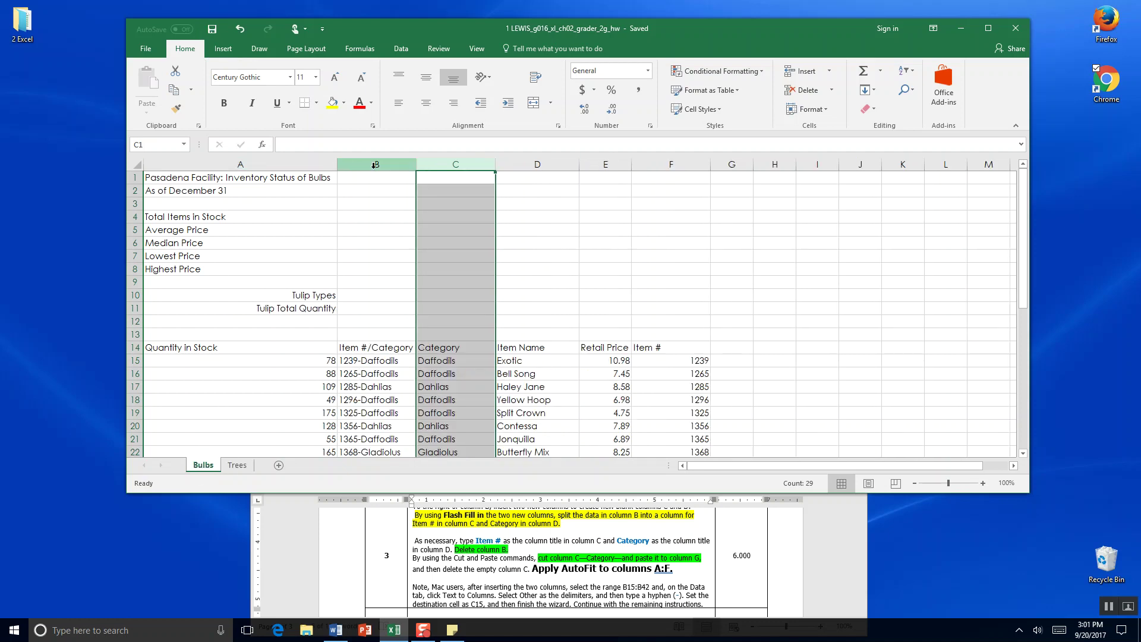
pyautogui.doubleClick(495, 164)
pyautogui.doubleClick(545, 164)
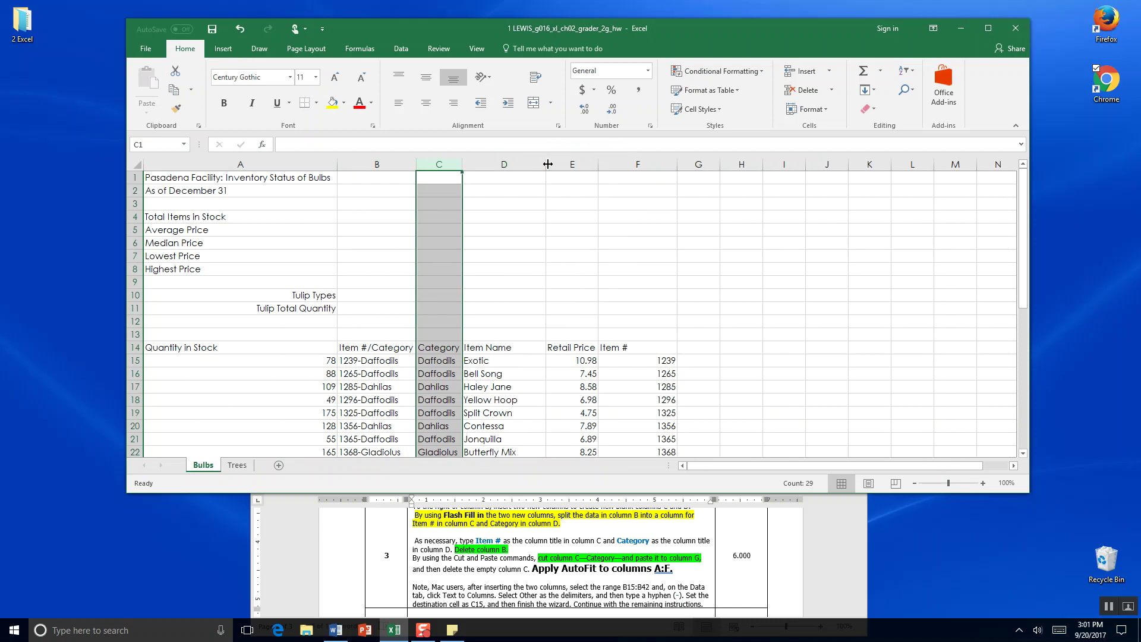
pyautogui.doubleClick(546, 164)
pyautogui.click(599, 164)
pyautogui.doubleClick(677, 164)
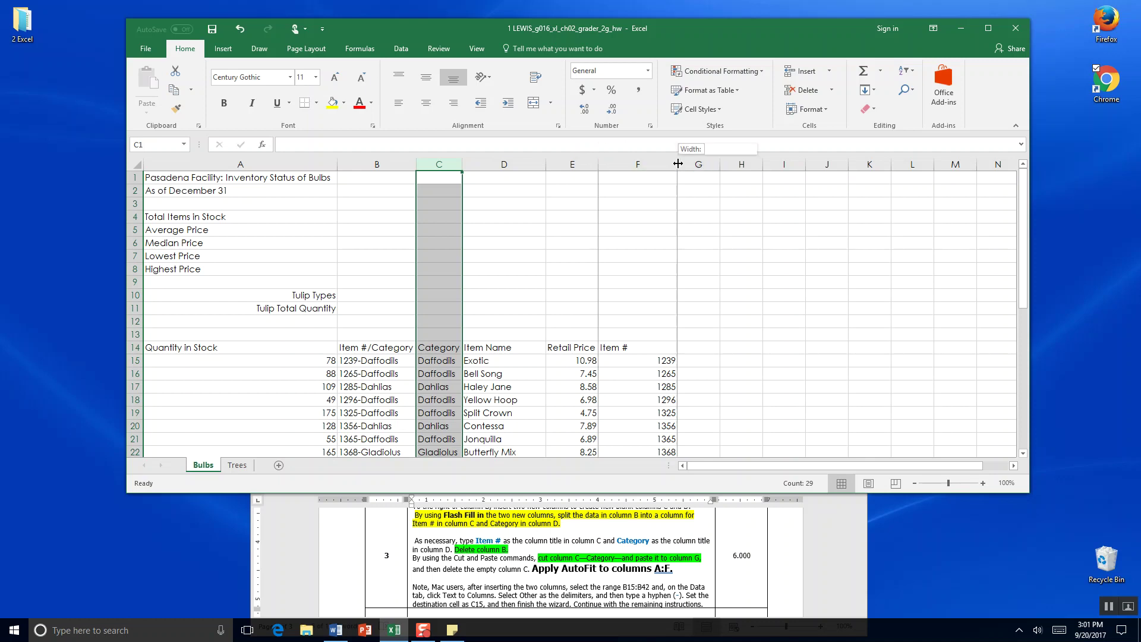